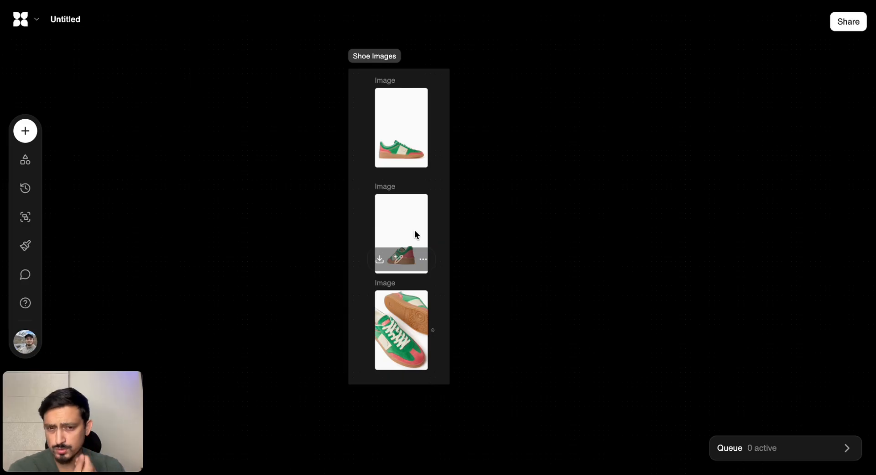
pyautogui.scroll(3, 416, 234)
pyautogui.scroll(-3, 416, 234)
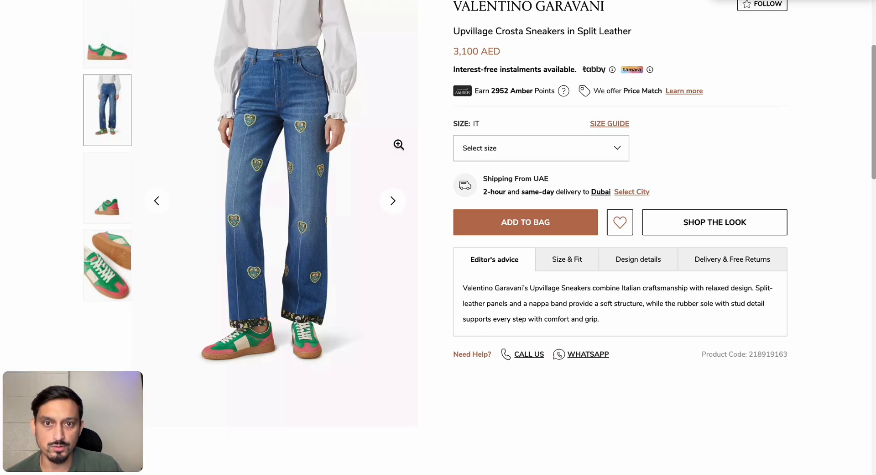
pyautogui.scroll(1, 572, 87)
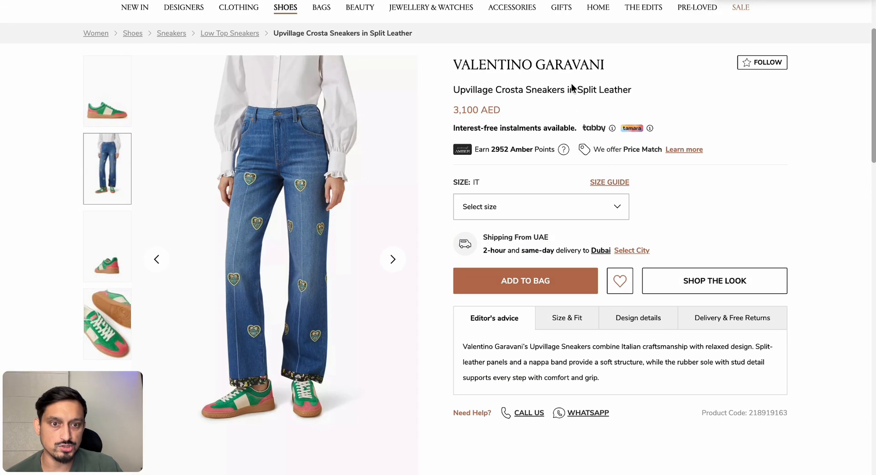
# Switch to the Valentino Garavani Upvillage Crosta sneakers product page and view the rear-angle shoe photo in its gallery
pyautogui.scroll(-2, 572, 87)
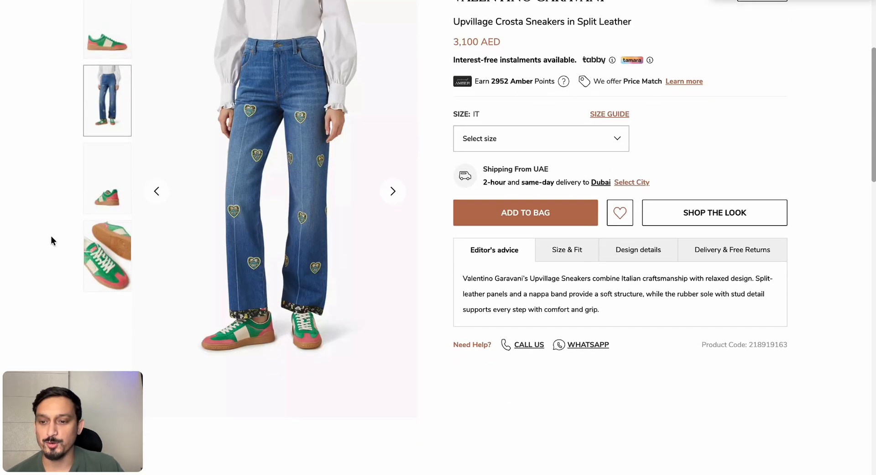
pyautogui.click(110, 179)
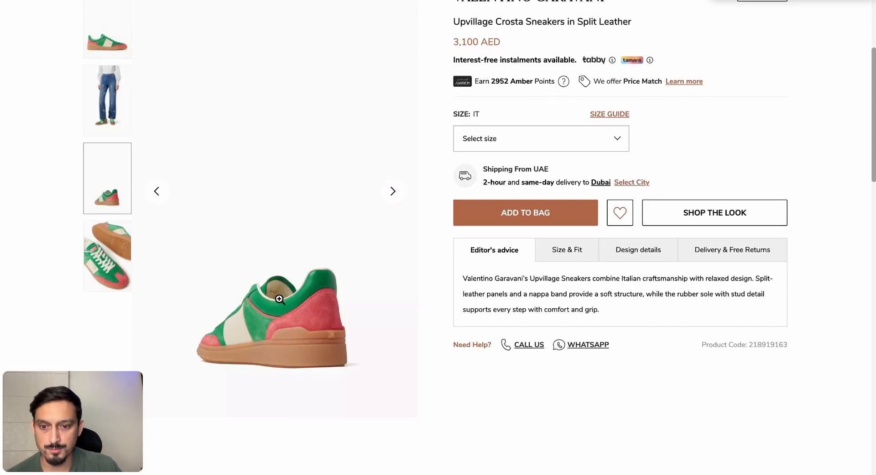
pyautogui.scroll(3, 412, 182)
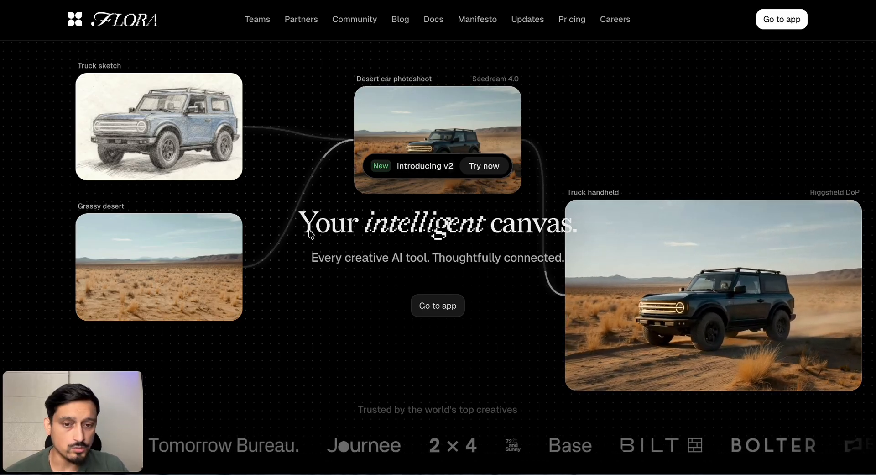
# Switch to the FLORA homepage and examine its canvas introduction and the creative workflow examples such as Fashion garment try-ons
pyautogui.scroll(-1, 413, 292)
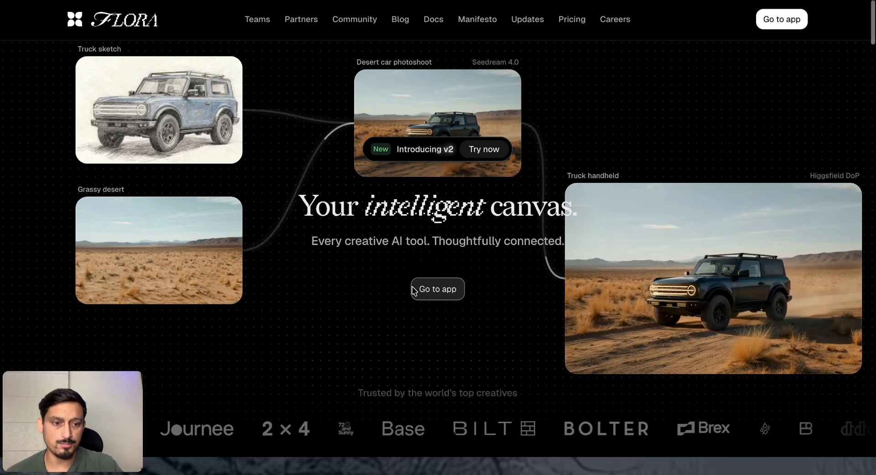
pyautogui.scroll(-3, 412, 288)
pyautogui.scroll(4, 412, 292)
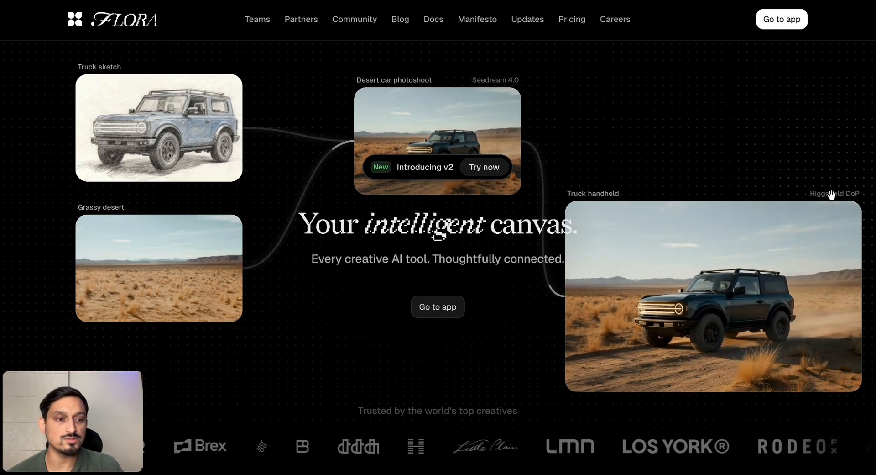
pyautogui.scroll(-1, 501, 415)
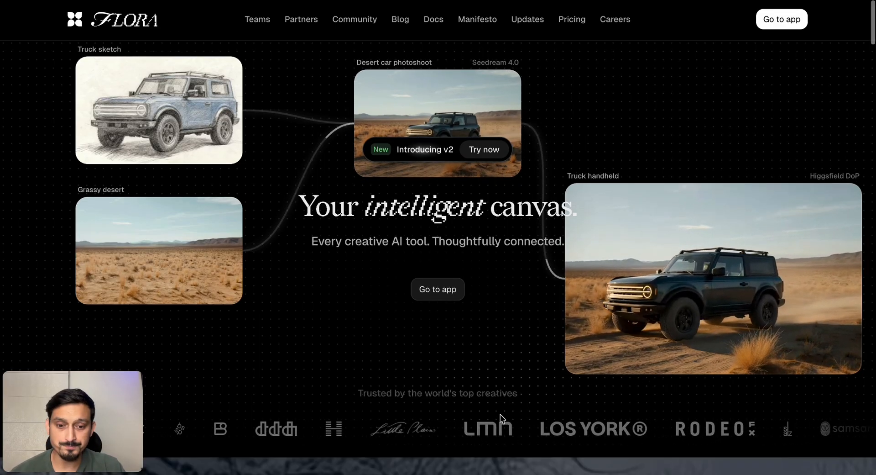
pyautogui.scroll(-12, 500, 415)
pyautogui.scroll(10, 397, 291)
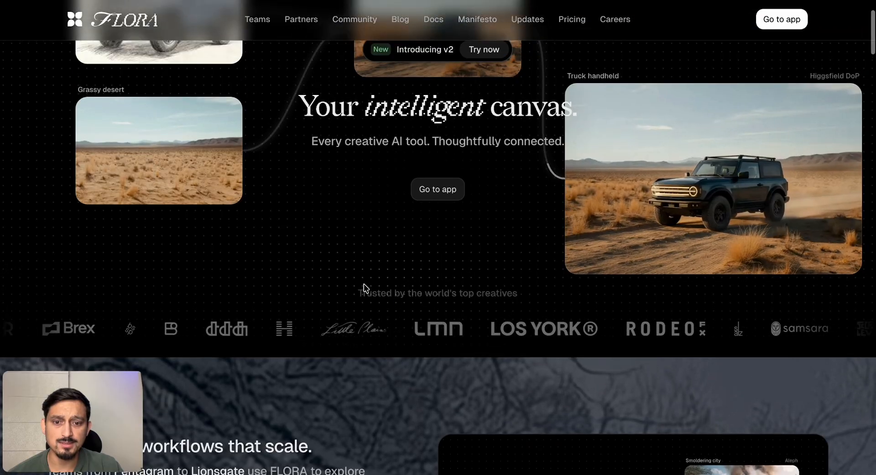
pyautogui.scroll(1, 365, 288)
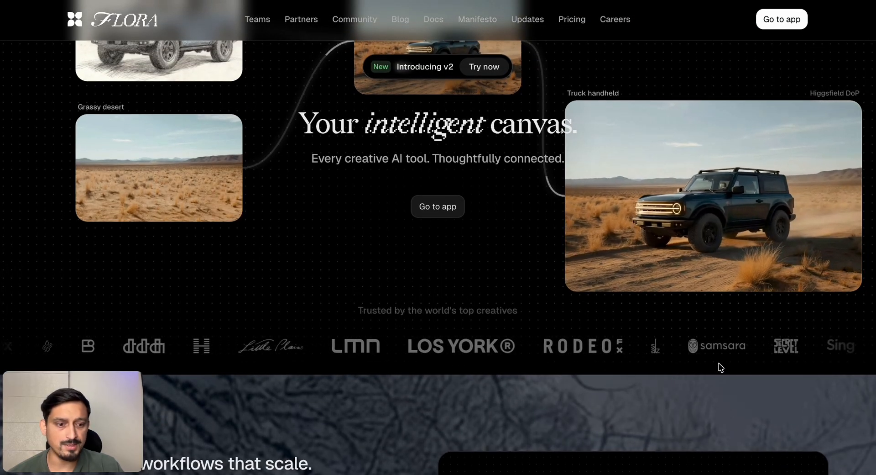
pyautogui.scroll(-10, 721, 367)
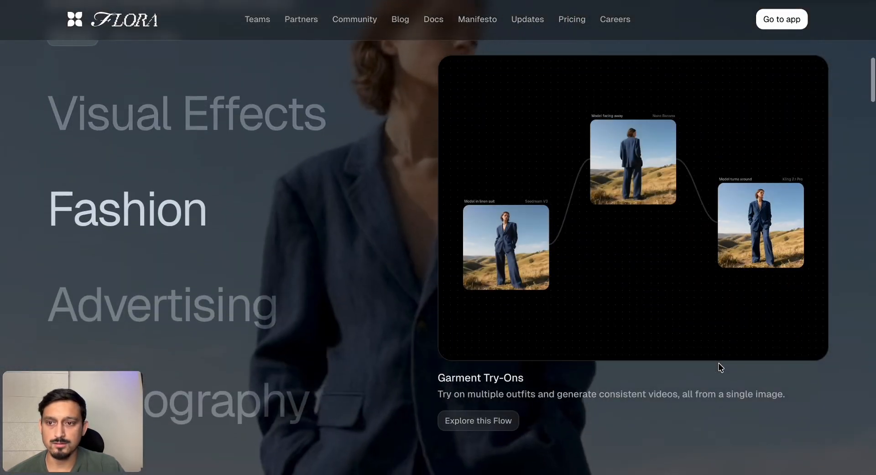
pyautogui.scroll(1, 371, 229)
pyautogui.scroll(-2, 371, 228)
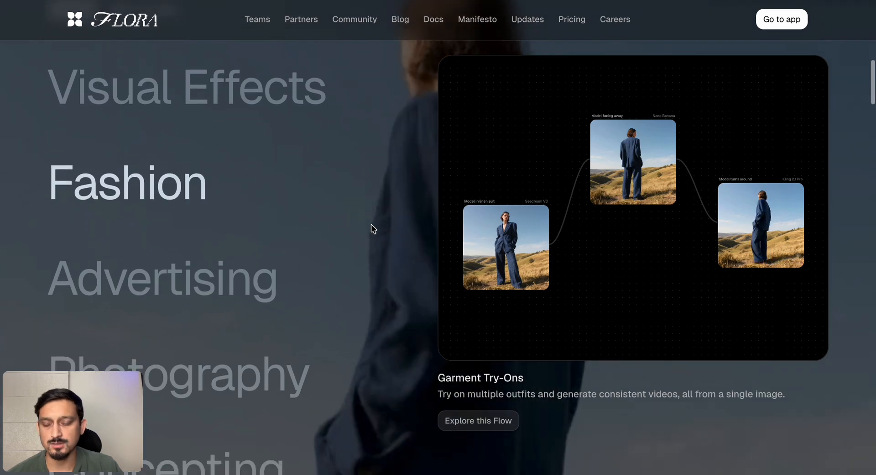
pyautogui.scroll(-6, 371, 225)
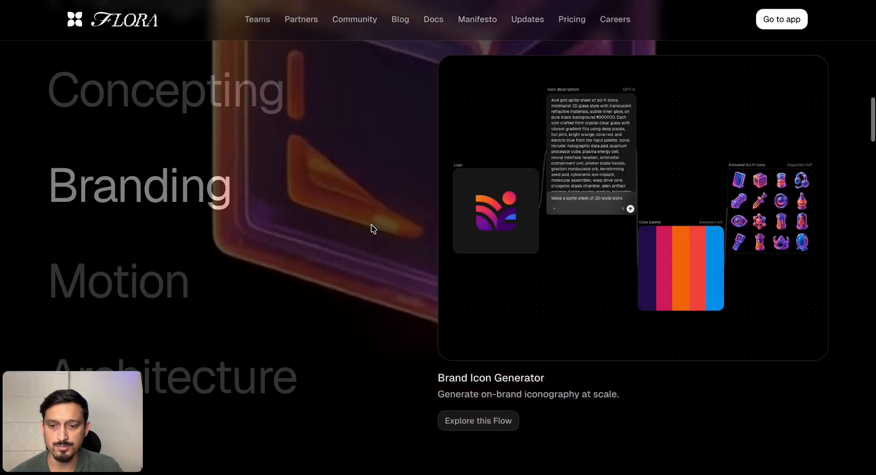
# Review the image, video and text AI models offered under the single FLORA subscription
pyautogui.scroll(-15, 371, 227)
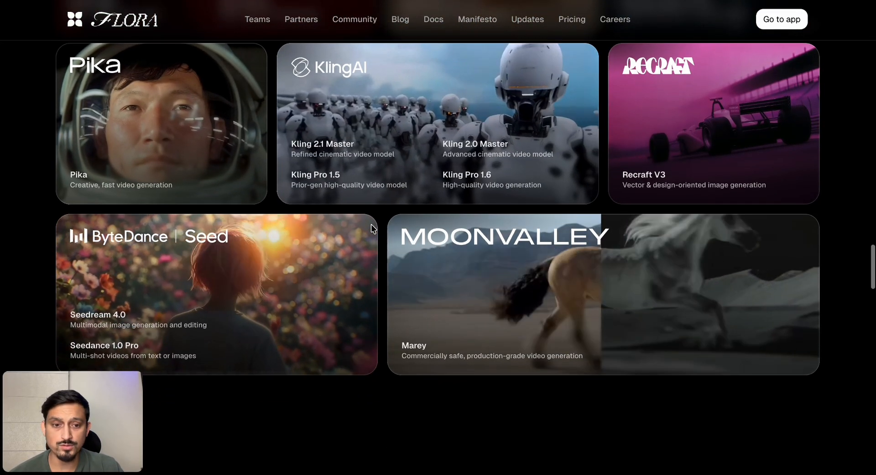
pyautogui.scroll(5, 391, 259)
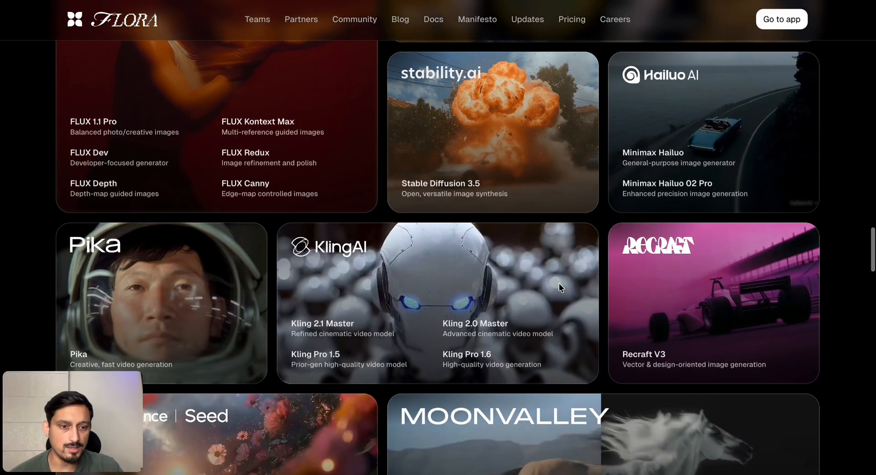
pyautogui.scroll(3, 504, 203)
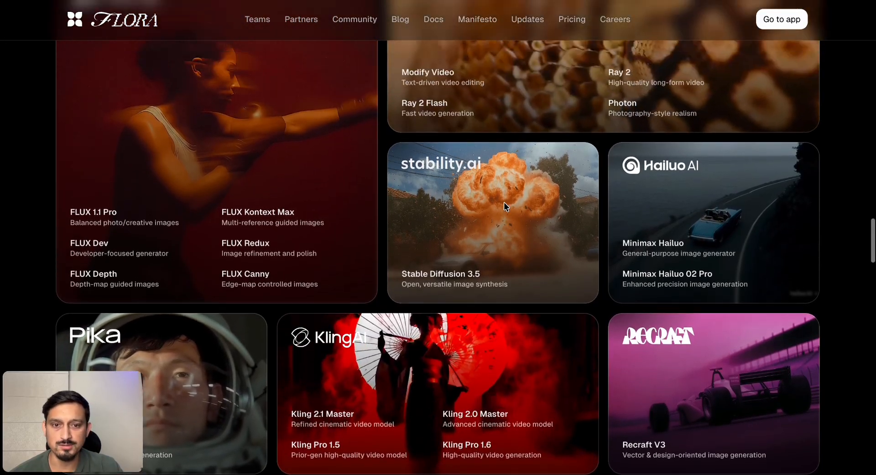
pyautogui.scroll(8, 504, 204)
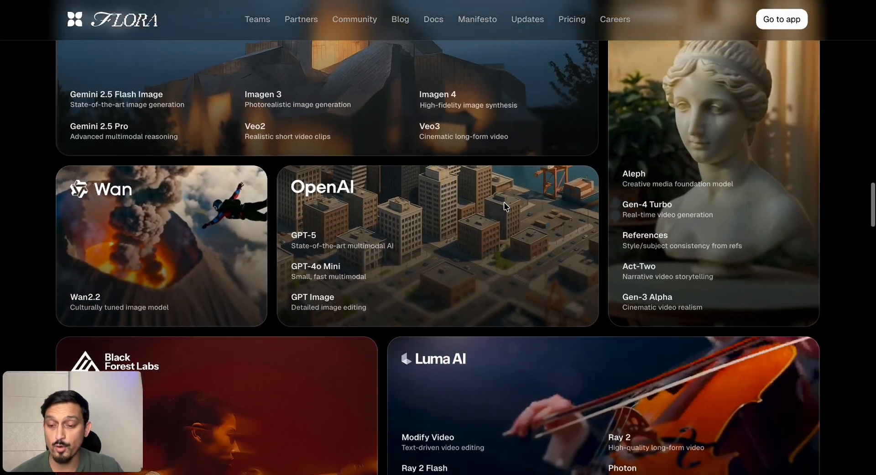
pyautogui.scroll(-9, 506, 207)
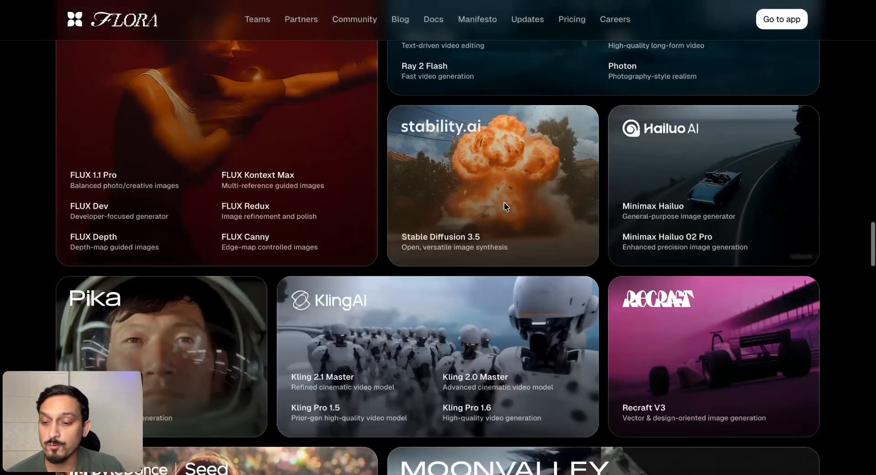
pyautogui.scroll(-3, 503, 203)
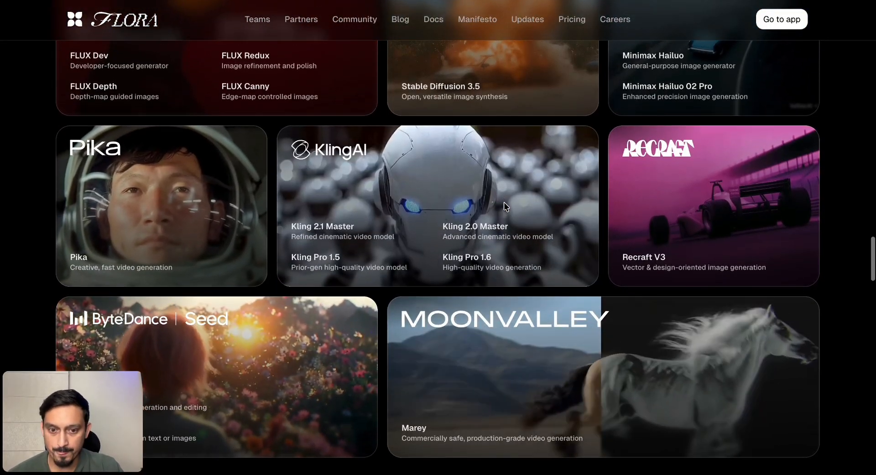
pyautogui.scroll(-20, 505, 205)
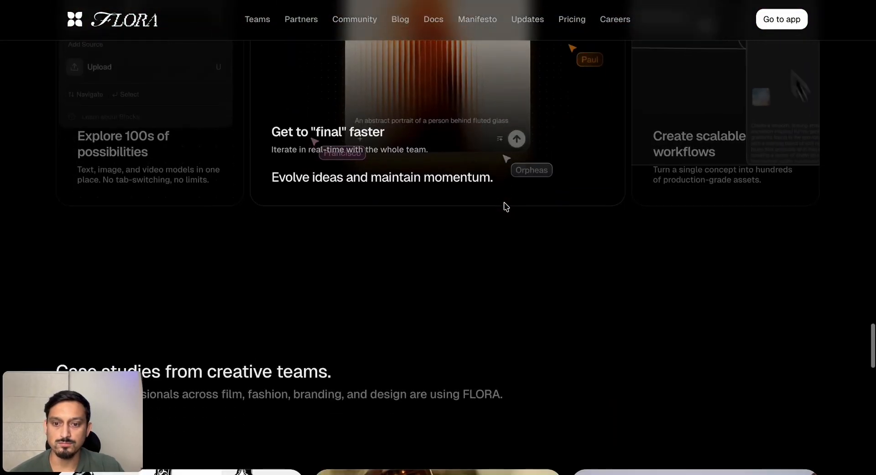
pyautogui.scroll(20, 504, 203)
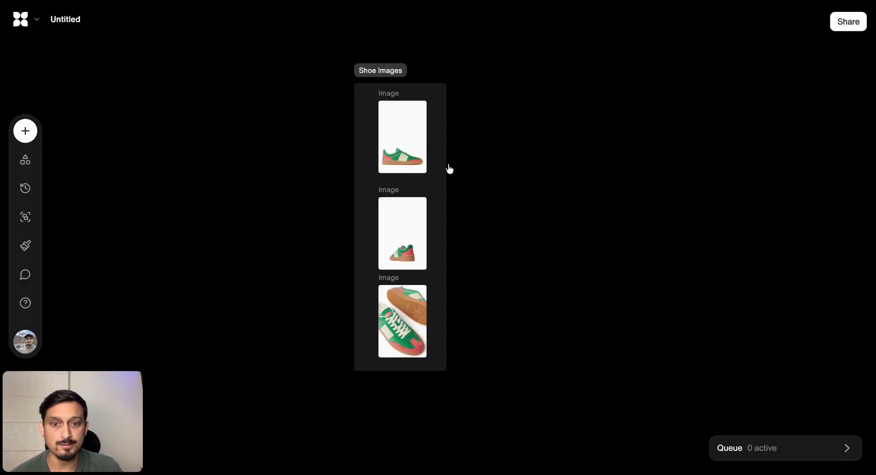
# On the project canvas, branch a Text block off the side-view shoe image and connect the other two shoe images to it
pyautogui.hscroll(3, 449, 168)
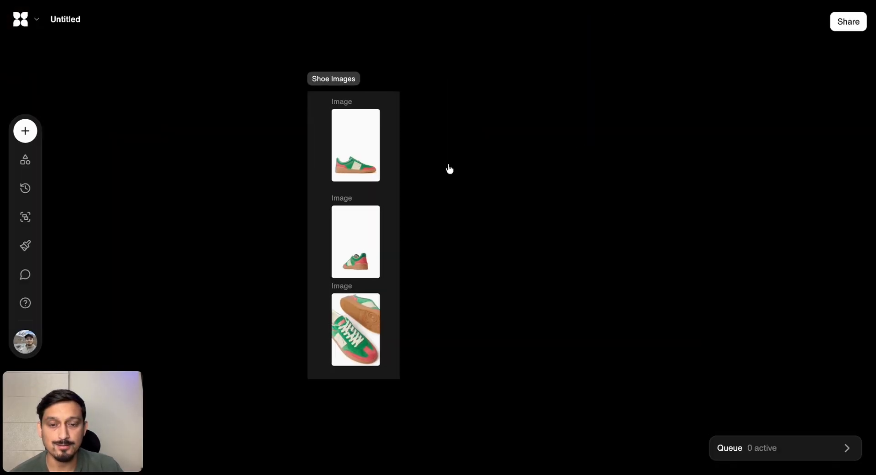
pyautogui.hscroll(1, 450, 169)
pyautogui.scroll(5, 322, 192)
pyautogui.scroll(-8, 323, 192)
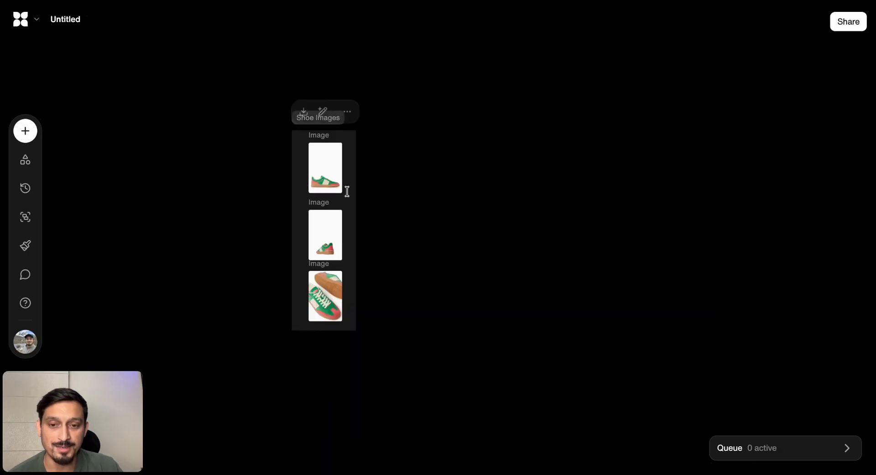
pyautogui.scroll(3, 347, 191)
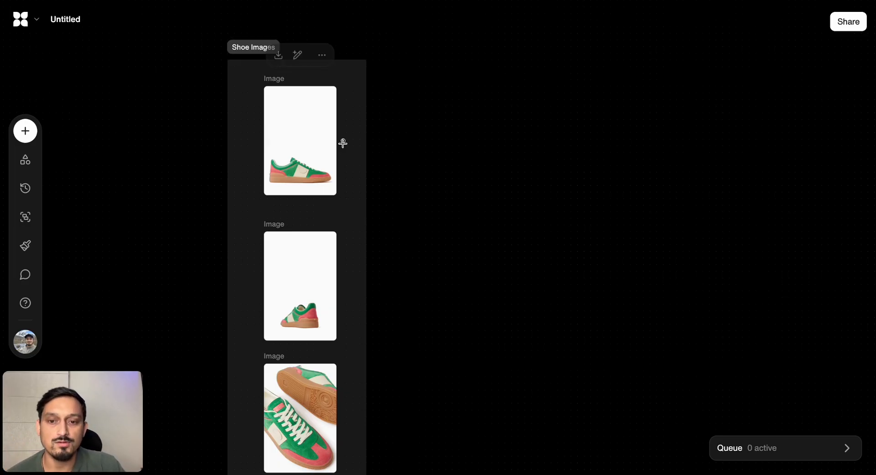
pyautogui.moveTo(343, 141); pyautogui.dragTo(531, 142)
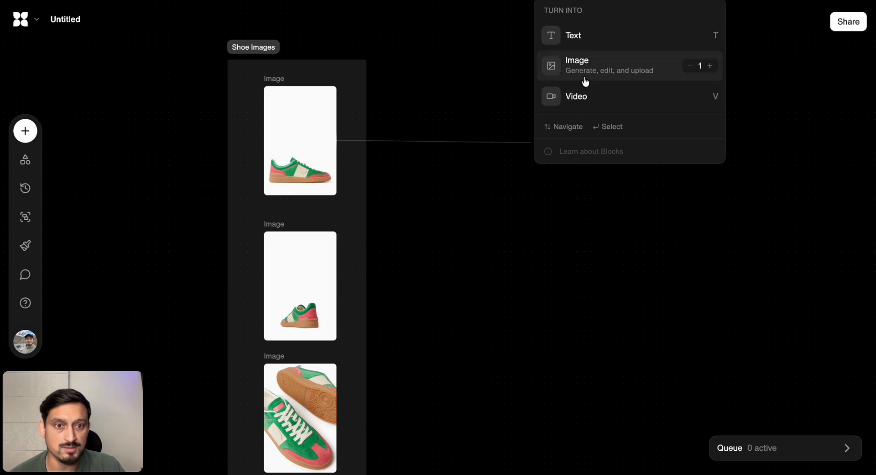
pyautogui.click(580, 35)
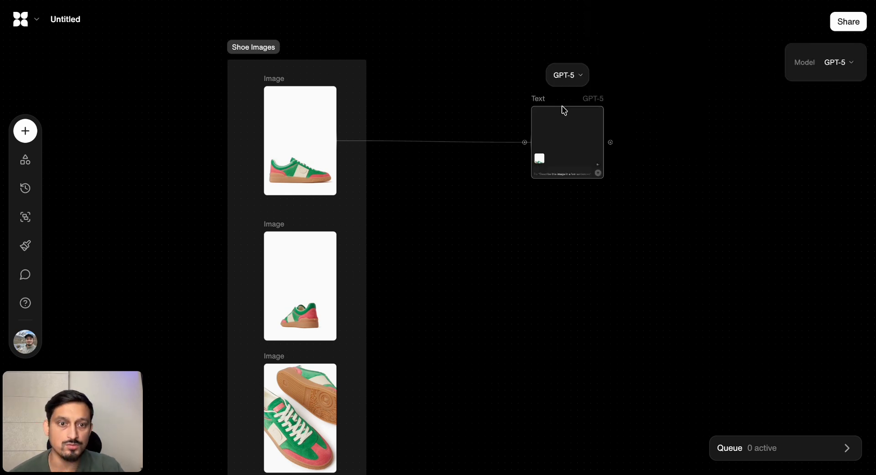
pyautogui.moveTo(343, 286); pyautogui.dragTo(548, 136)
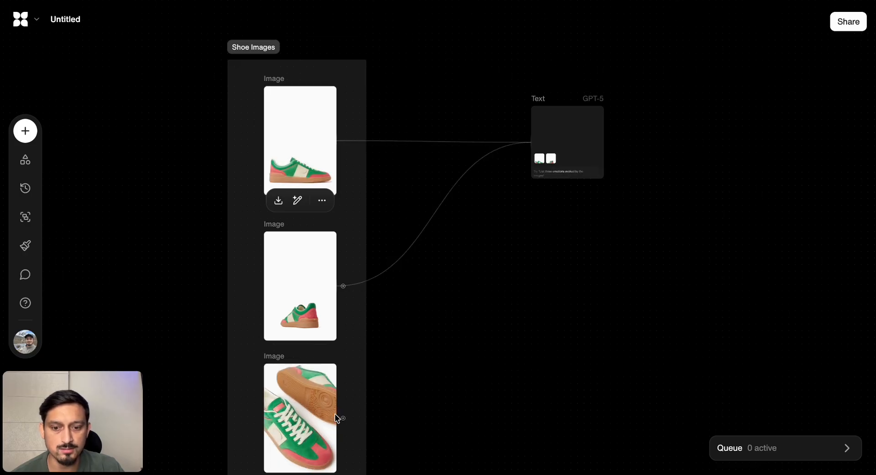
pyautogui.moveTo(341, 416); pyautogui.dragTo(566, 136)
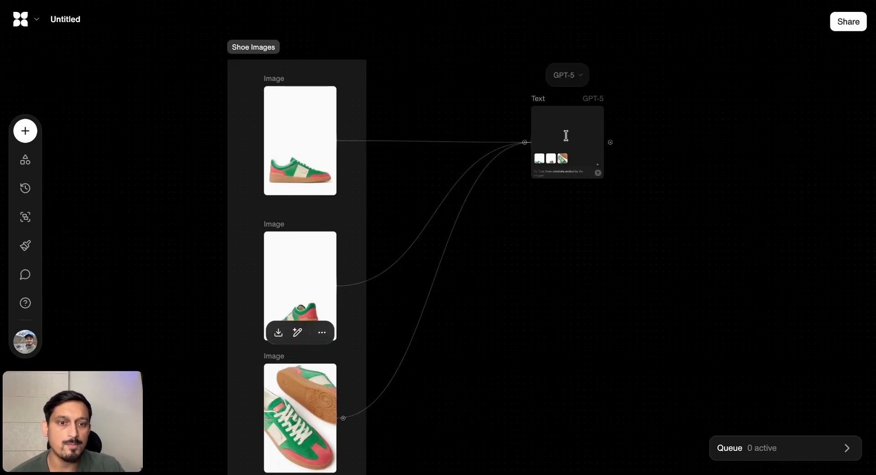
# Shift the Text block slightly towards the shoe images and set its model to Claude Opus 4
pyautogui.moveTo(552, 105); pyautogui.dragTo(539, 103)
pyautogui.click(556, 75)
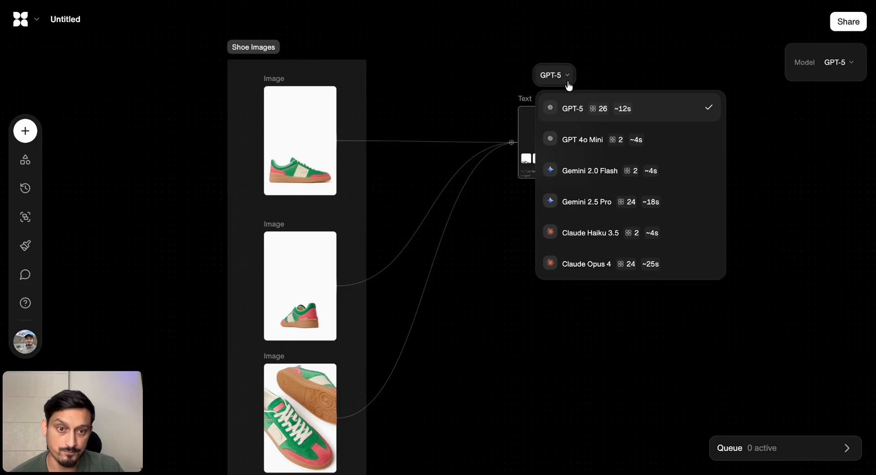
pyautogui.click(586, 263)
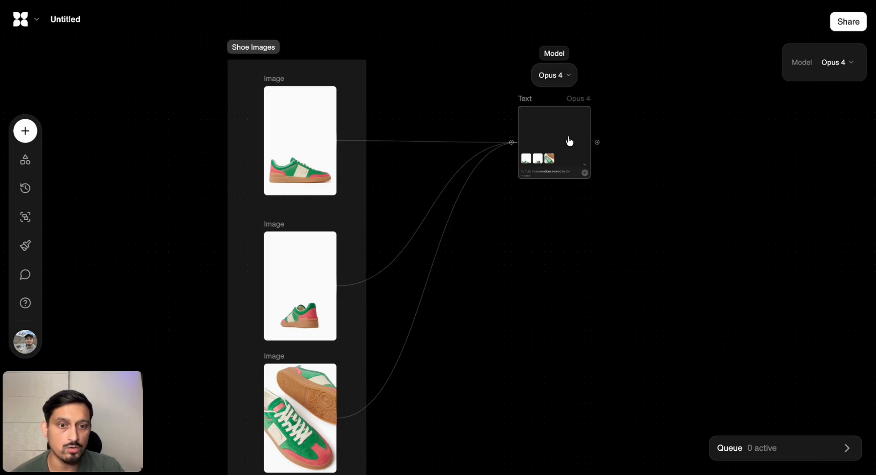
pyautogui.click(554, 75)
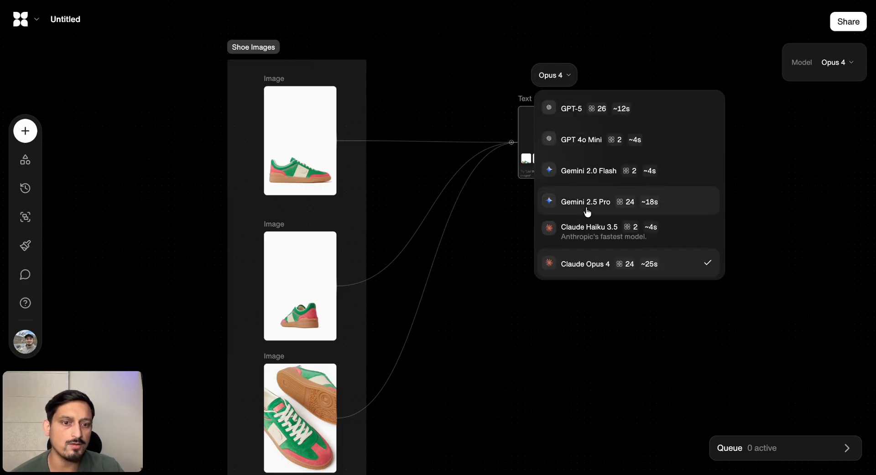
pyautogui.click(525, 146)
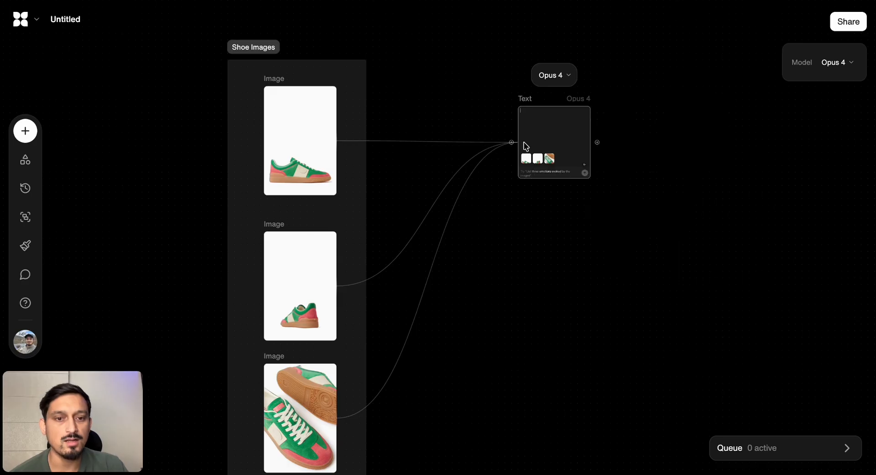
# Enlarge the Text block to about twice its width and two and a half times its height, and activate its prompt field
pyautogui.moveTo(565, 179); pyautogui.dragTo(581, 250)
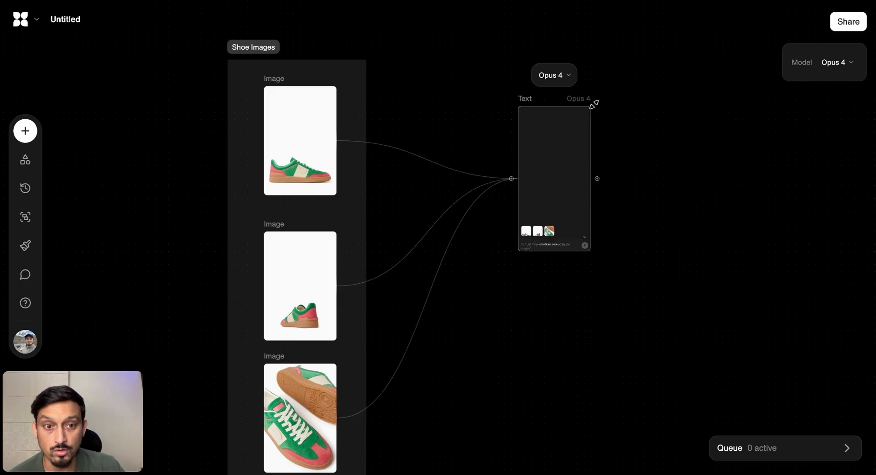
pyautogui.moveTo(594, 104); pyautogui.dragTo(664, 68)
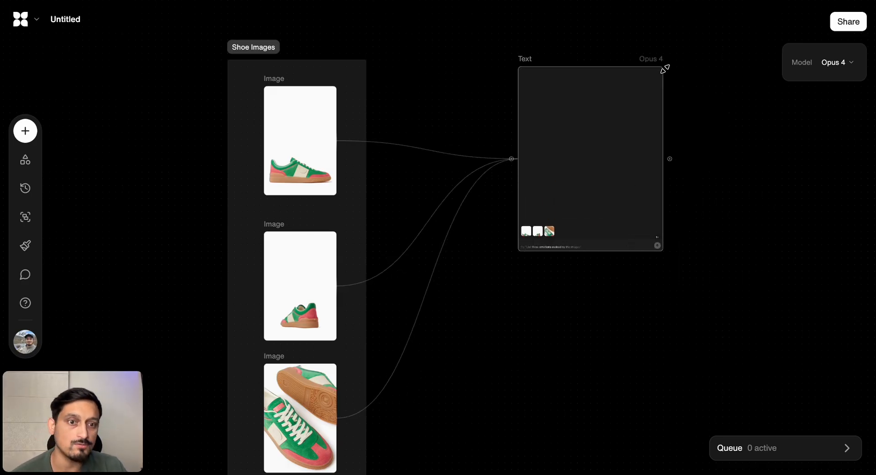
pyautogui.click(566, 247)
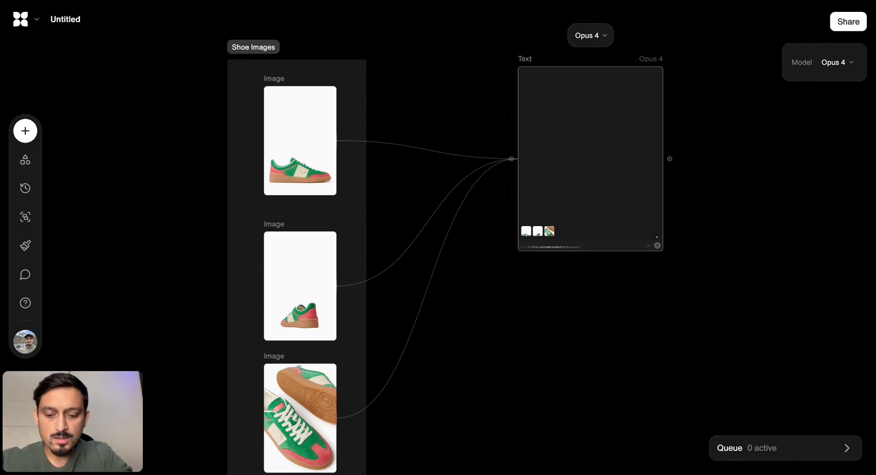
# Prompt the Text block to analyze the images of this women shoe, focusing on material, color, design, and size, and run it
pyautogui.write('tryto analyze thes ima')
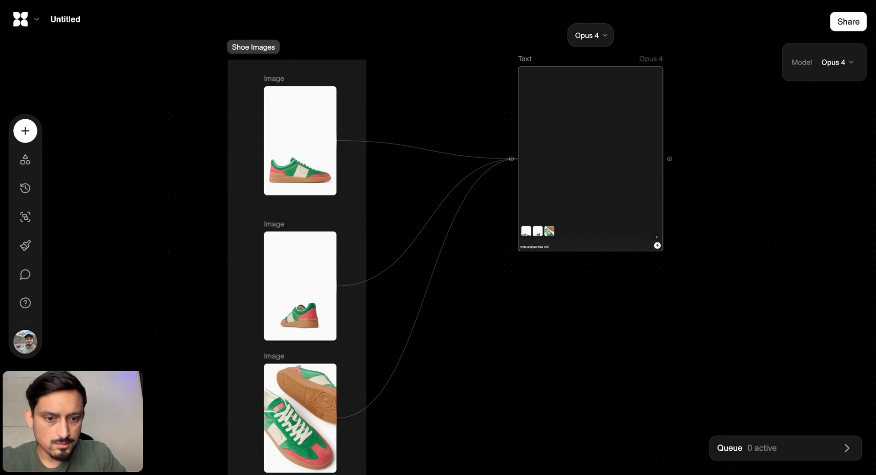
pyautogui.scroll(5, 562, 252)
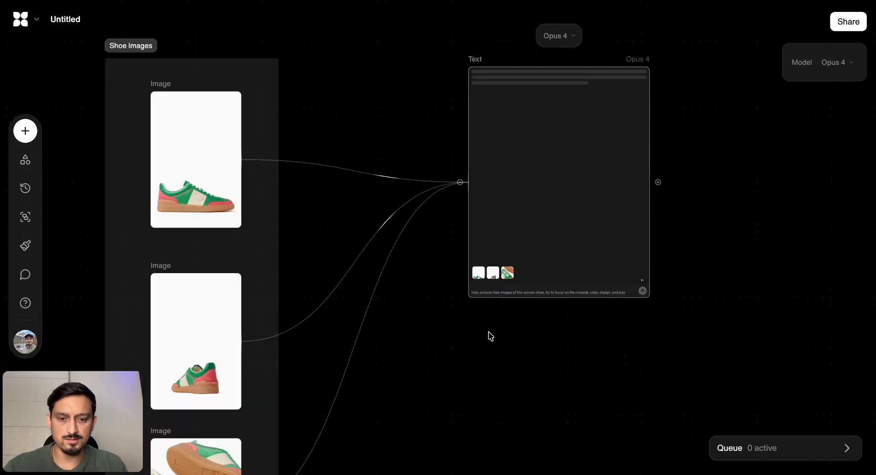
# Duplicate the Text block with its three image connections and place the copy directly below the original
pyautogui.scroll(-10, 488, 330)
pyautogui.scroll(-1, 596, 221)
pyautogui.rightClick(532, 175)
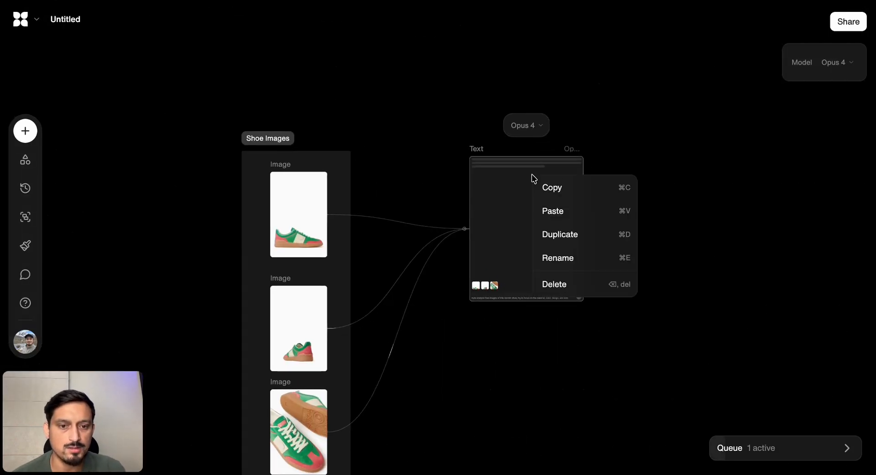
pyautogui.click(562, 235)
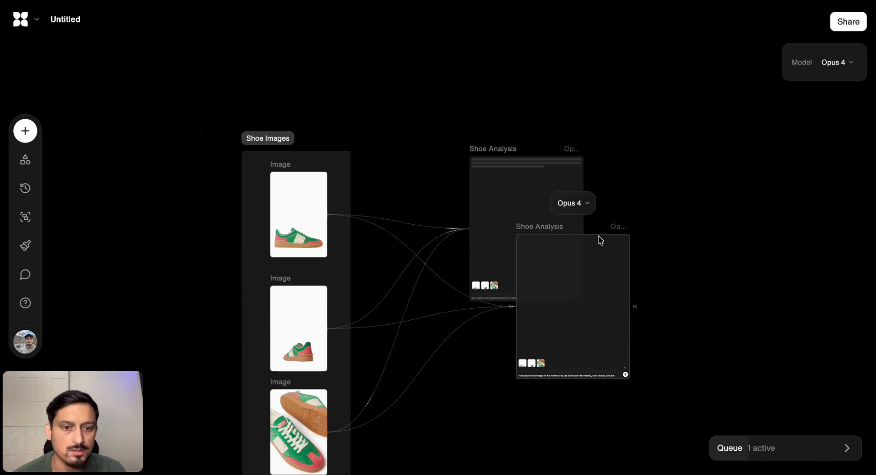
pyautogui.moveTo(540, 227); pyautogui.dragTo(499, 330)
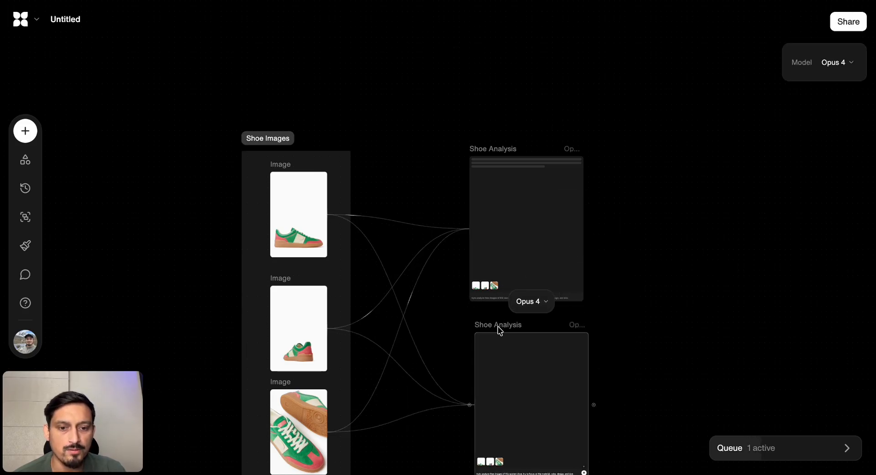
# Replace the duplicate's prompt with a request for professional, cool, stylish concepts to promote this women shoe through social media images, and run it
pyautogui.scroll(-1, 500, 330)
pyautogui.scroll(-5, 520, 222)
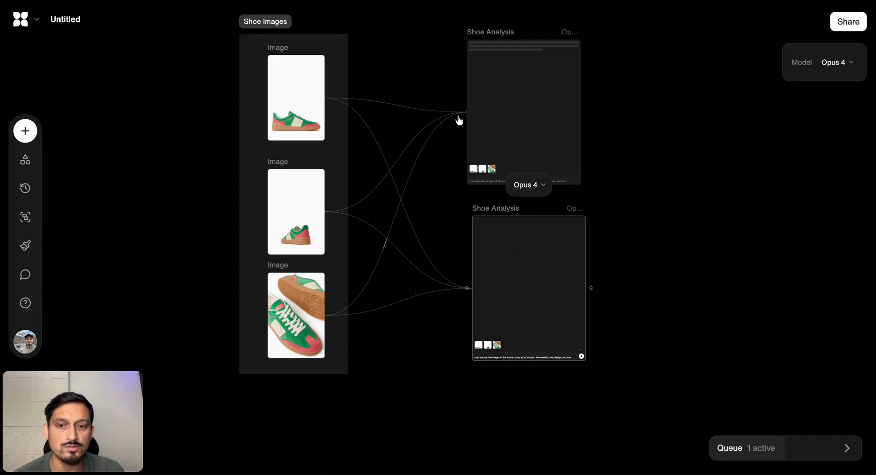
pyautogui.scroll(1, 525, 206)
pyautogui.scroll(3, 526, 210)
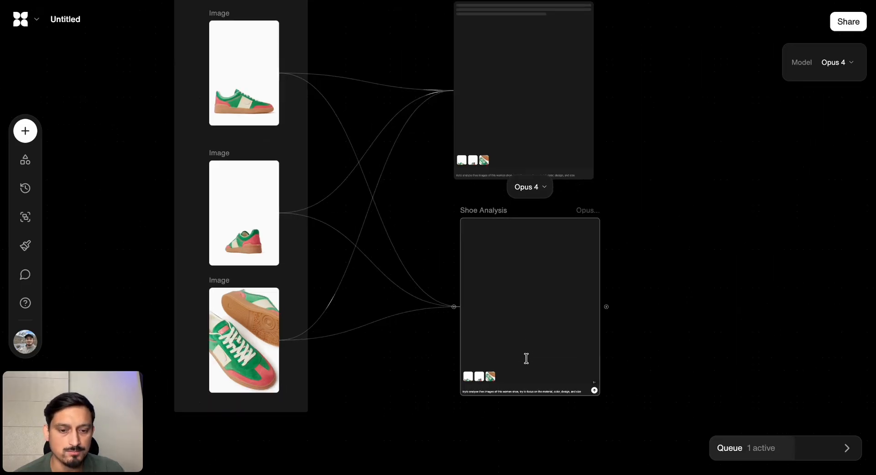
pyautogui.scroll(10, 503, 391)
pyautogui.tripleClick(505, 393)
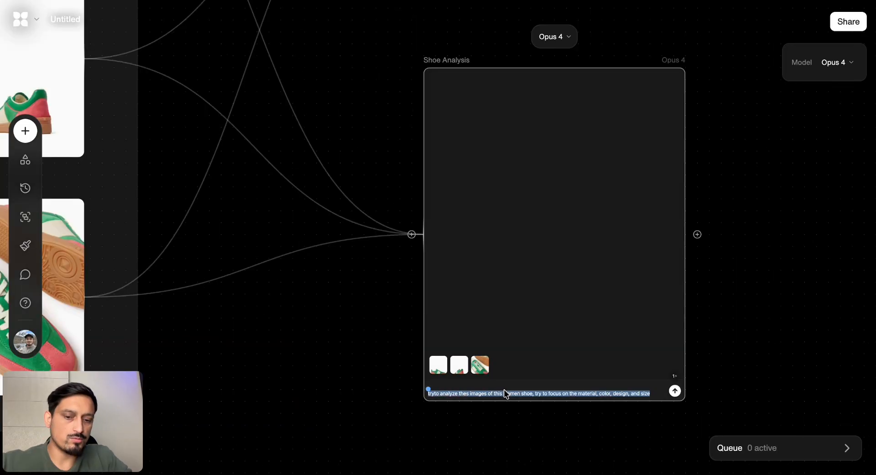
pyautogui.press('BackSpace')
pyautogui.write('t')
pyautogui.press('BackSpace')
pyautogui.write('An')
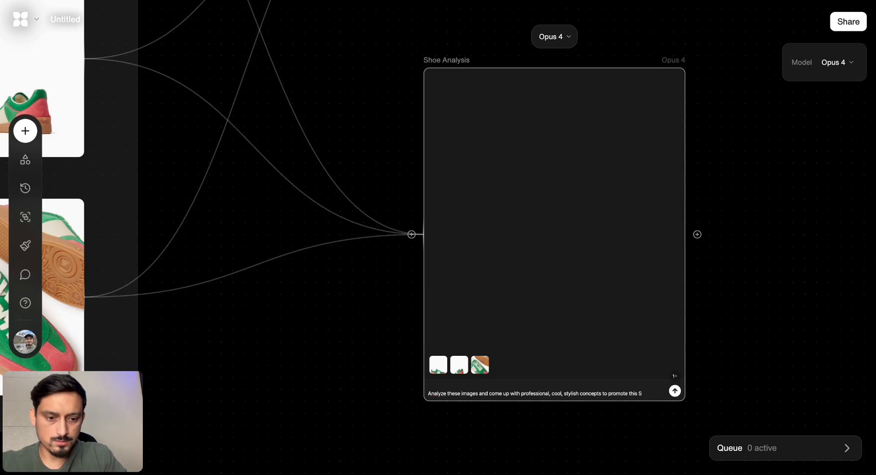
pyautogui.write('sho')
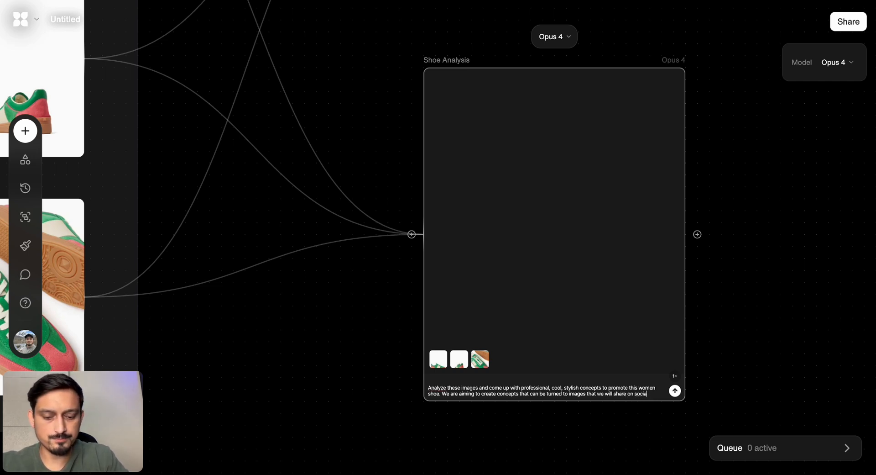
pyautogui.write('l media')
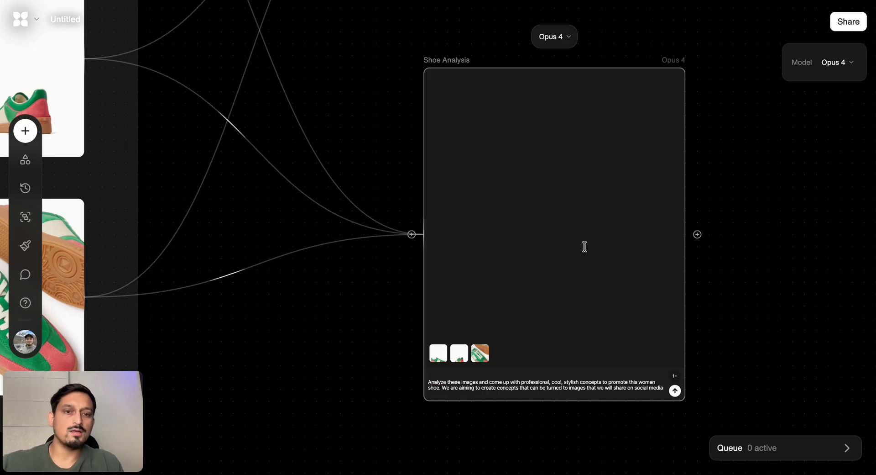
pyautogui.press('Return')
# Branch a new Text block off the Shoe Analysis output, leaving a wide gap between the two blocks
pyautogui.scroll(3, 617, 221)
pyautogui.hscroll(1, 617, 221)
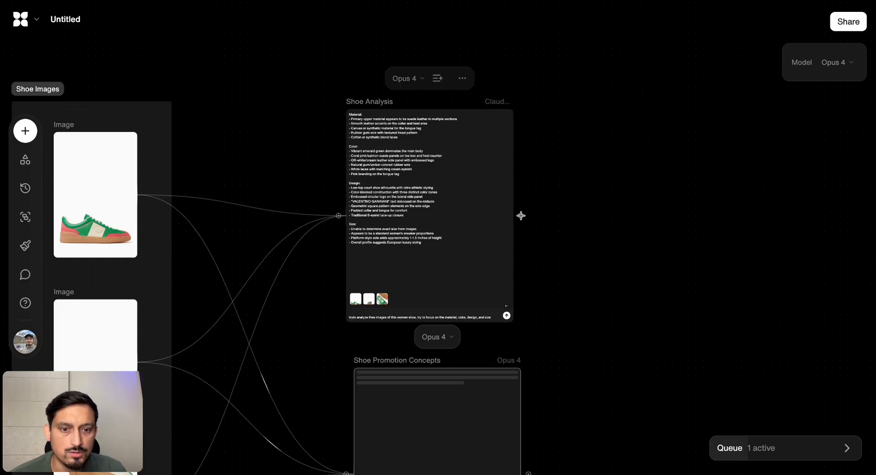
pyautogui.moveTo(522, 216); pyautogui.dragTo(769, 233)
pyautogui.click(669, 108)
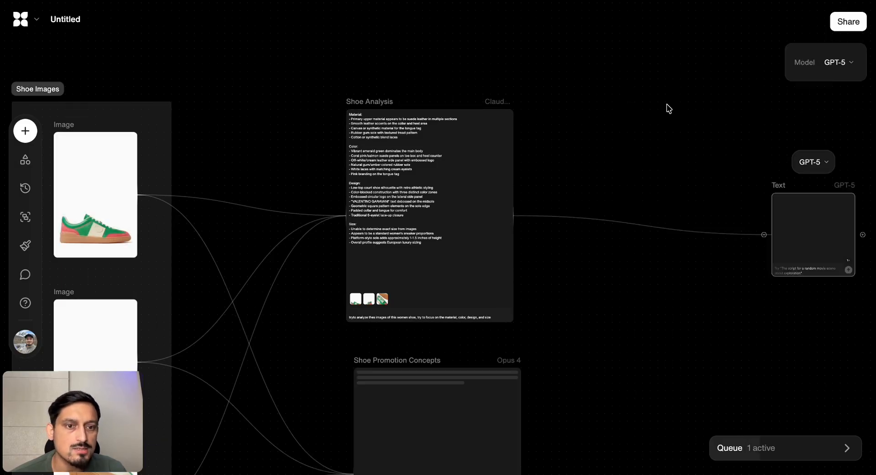
# Shift the new Text block slightly down and connect the Shoe Promotion Concepts output to it
pyautogui.scroll(-2, 640, 277)
pyautogui.hscroll(1, 640, 278)
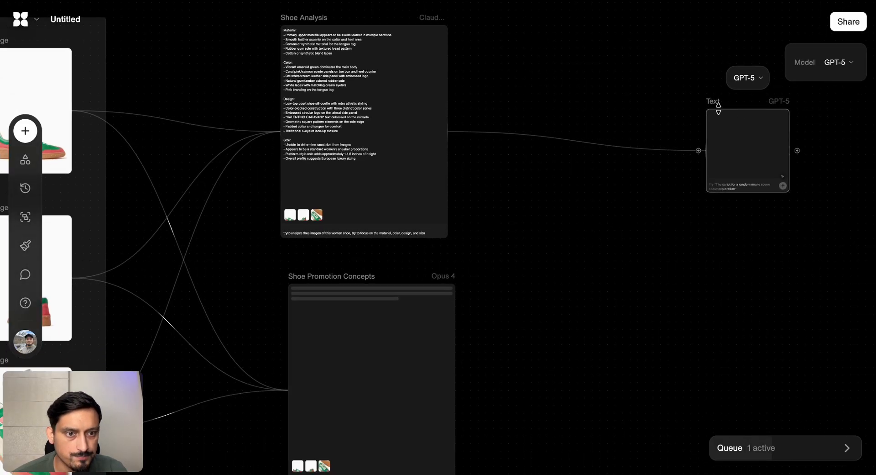
pyautogui.moveTo(718, 109); pyautogui.dragTo(708, 154)
pyautogui.scroll(-2, 389, 409)
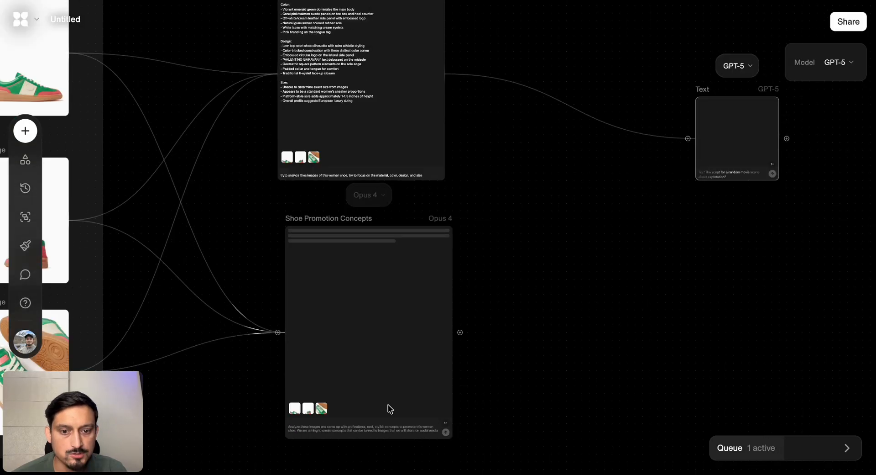
pyautogui.moveTo(460, 326); pyautogui.dragTo(765, 104)
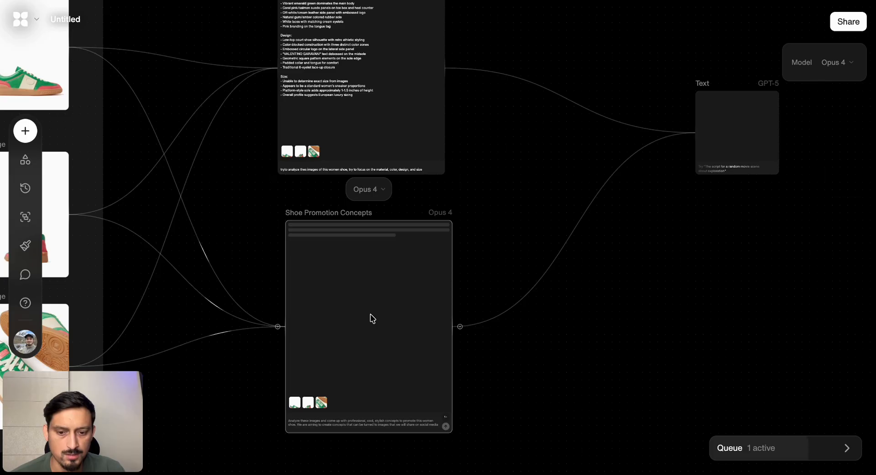
# Set the new Text block's model to Gemini 2.5 Pro and stretch the block to about twice its height
pyautogui.hscroll(3, 690, 177)
pyautogui.click(679, 79)
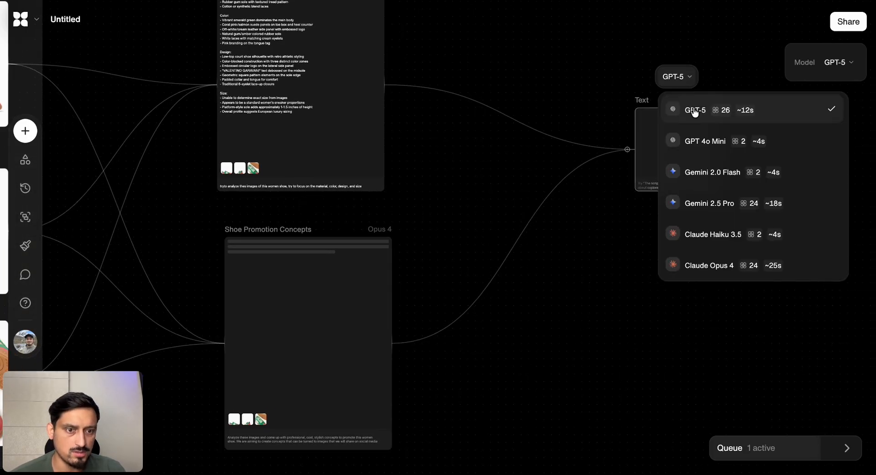
pyautogui.click(711, 204)
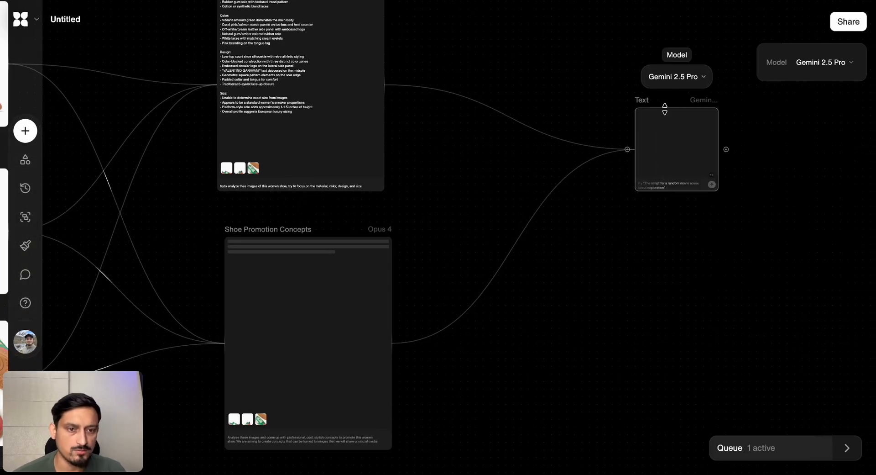
pyautogui.moveTo(696, 192); pyautogui.dragTo(679, 260)
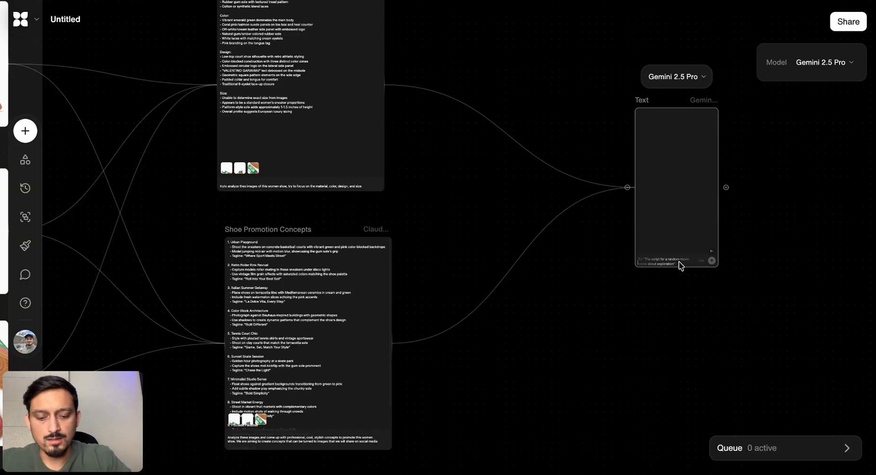
# Run the prompt "Considering the outputs, please build 5 prompts that I can then use to create images using Nano Banana" in the Gemini block
pyautogui.click(680, 263)
pyautogui.write('d')
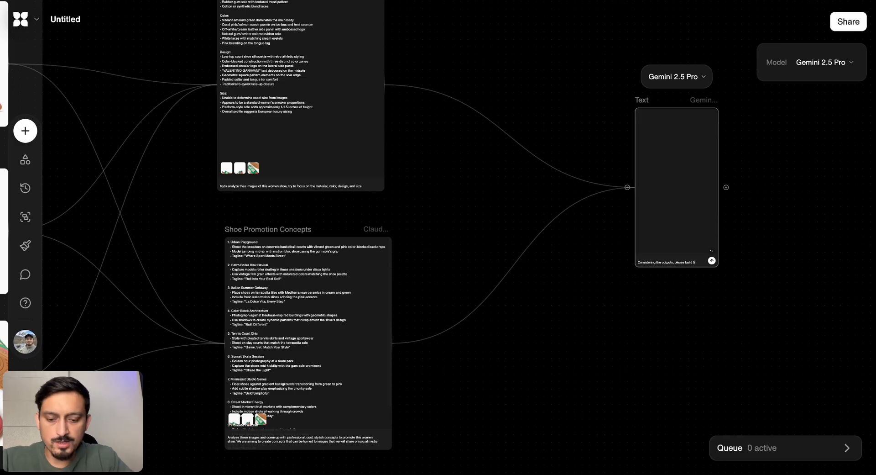
pyautogui.write('pt')
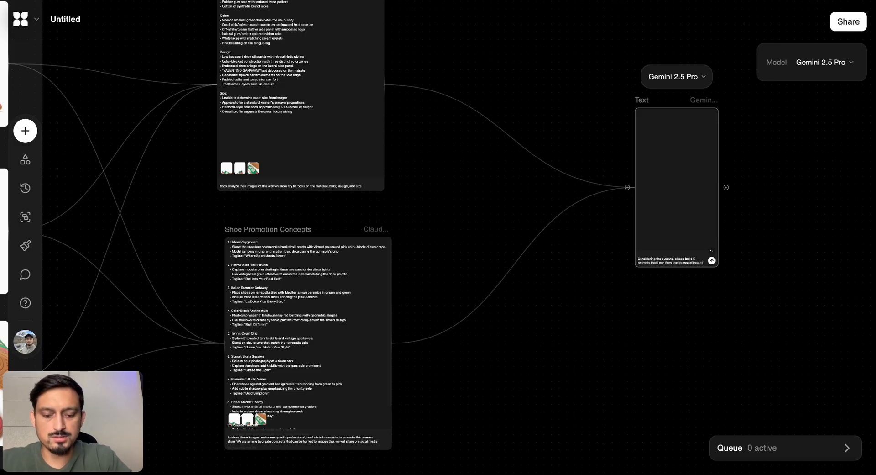
pyautogui.write('using Nano Banana')
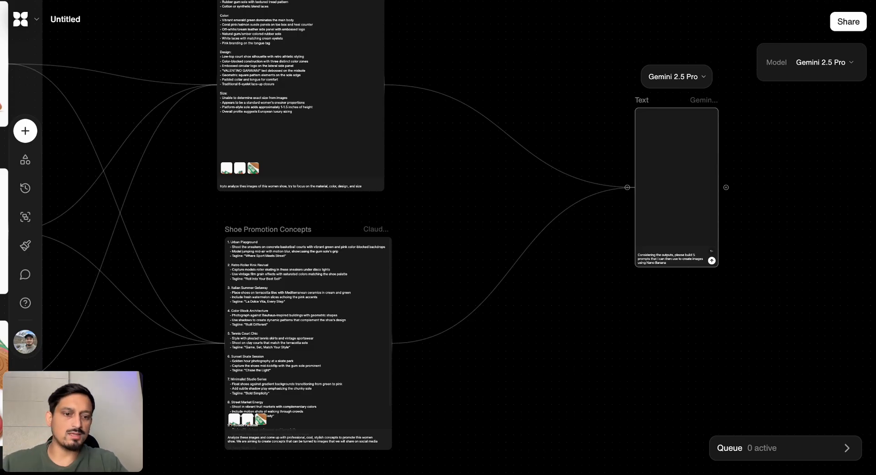
pyautogui.press('Return')
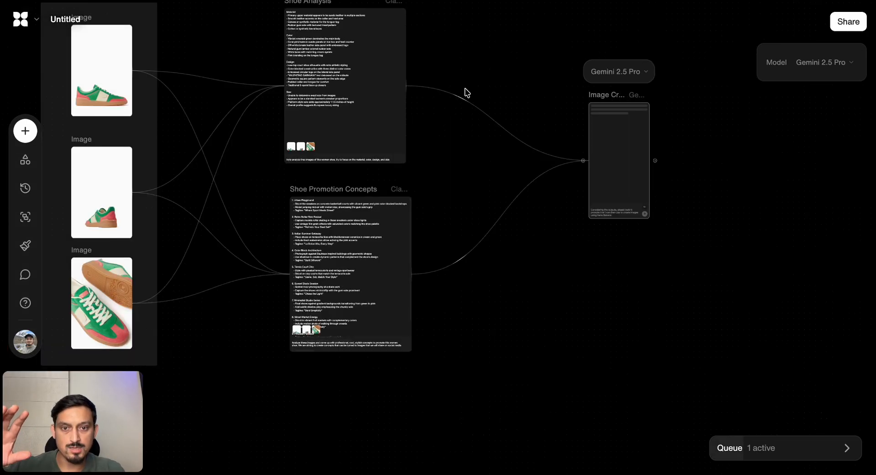
# Split the list in the Image Creation Prompts block into separate blocks, one for each image prompt
pyautogui.scroll(-5, 465, 92)
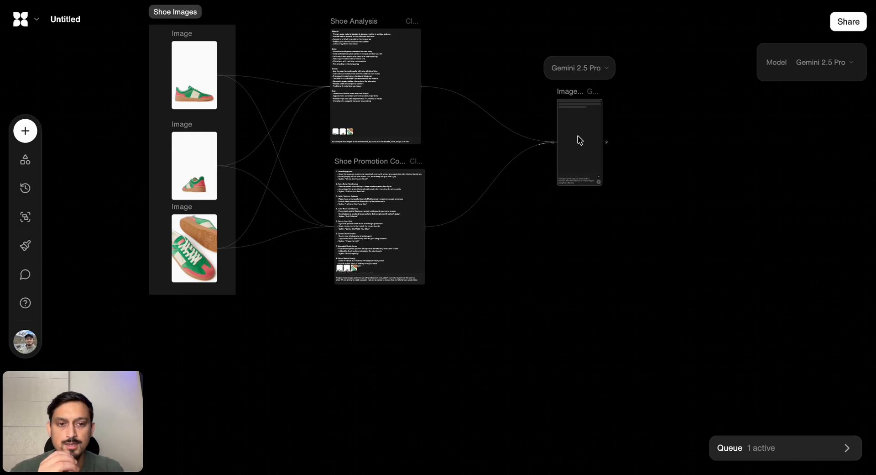
pyautogui.scroll(3, 580, 120)
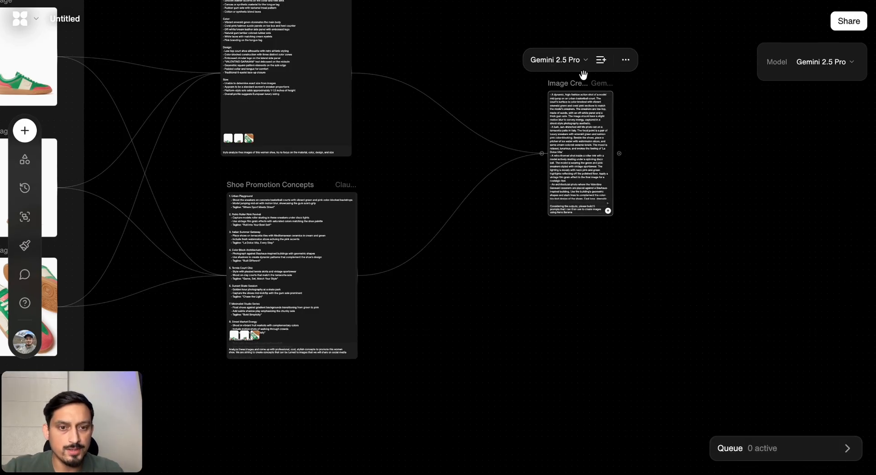
pyautogui.moveTo(578, 84); pyautogui.dragTo(542, 83)
pyautogui.scroll(5, 542, 83)
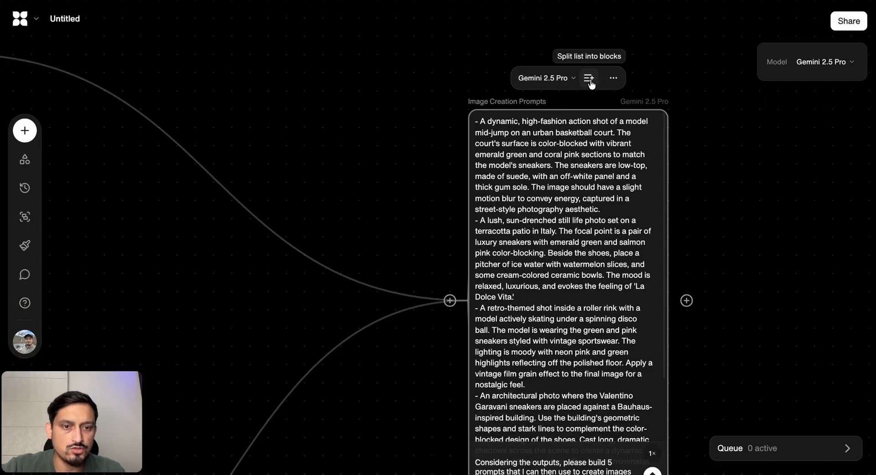
pyautogui.scroll(-5, 591, 84)
pyautogui.click(603, 64)
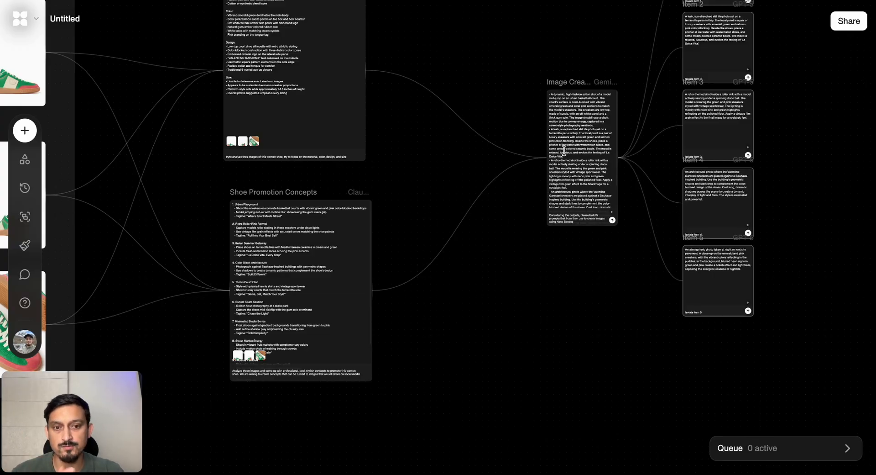
# Branch an Image block off the Item 1 prompt, placed beside it on the canvas
pyautogui.scroll(5, 578, 161)
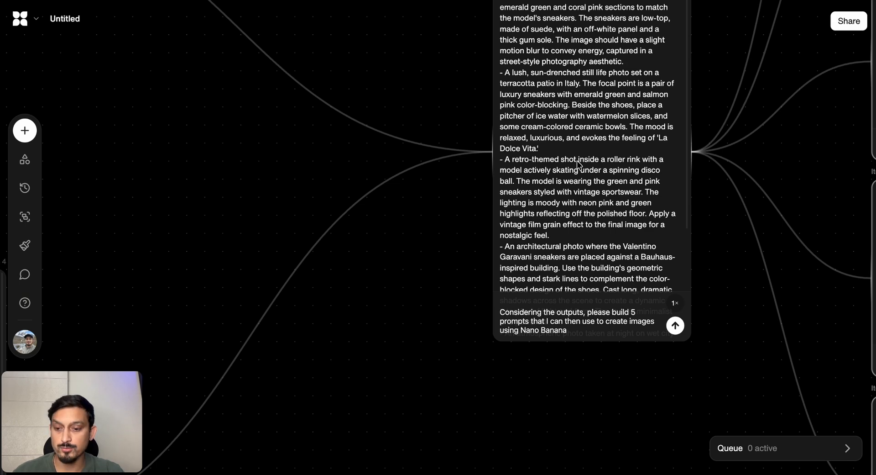
pyautogui.scroll(-5, 578, 163)
pyautogui.scroll(3, 577, 162)
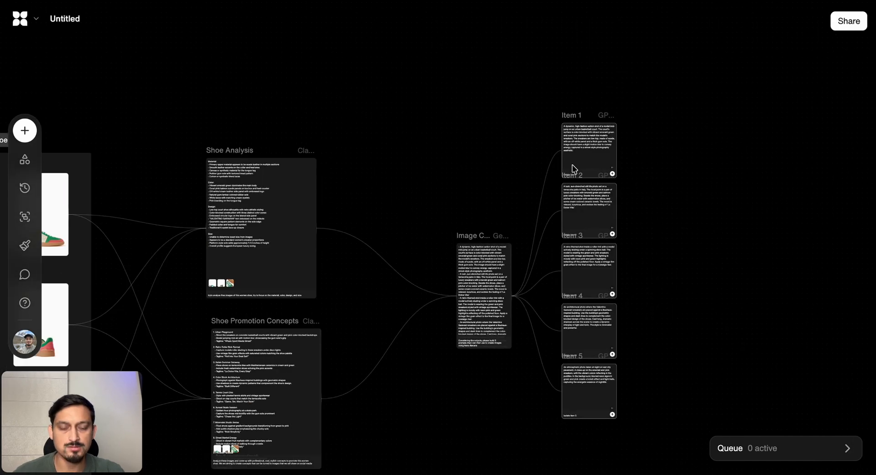
pyautogui.hscroll(3, 572, 164)
pyautogui.scroll(-1, 572, 164)
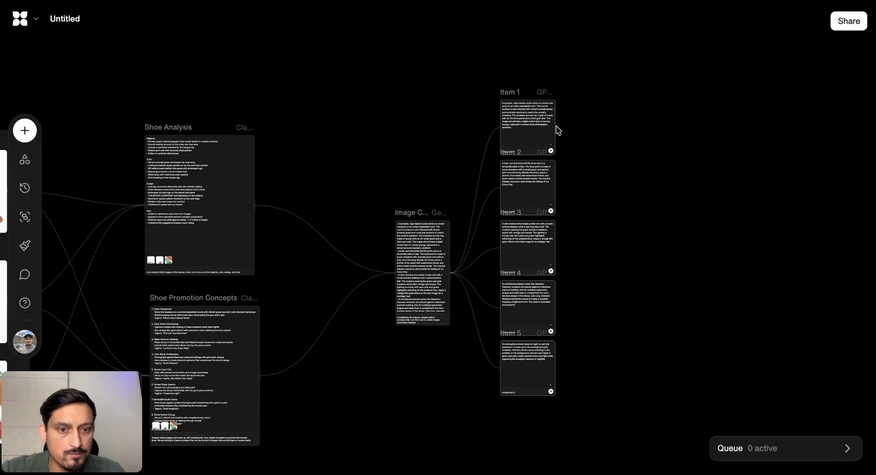
pyautogui.scroll(3, 584, 131)
pyautogui.moveTo(539, 130); pyautogui.dragTo(664, 130)
pyautogui.click(712, 75)
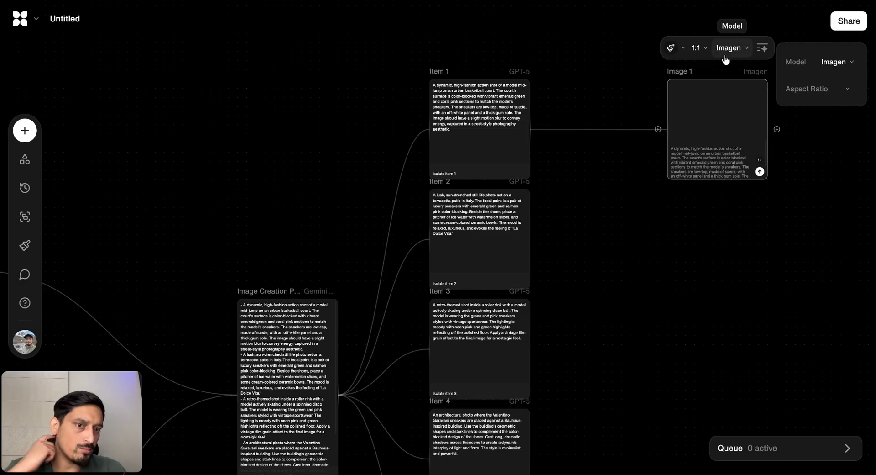
# Connect the side-view shoe image to the Image 1 block as a reference input
pyautogui.scroll(-5, 726, 60)
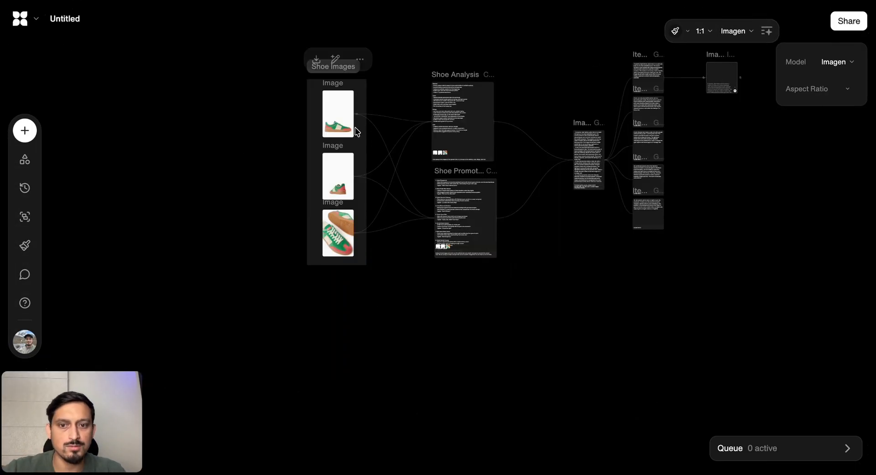
pyautogui.scroll(4, 357, 114)
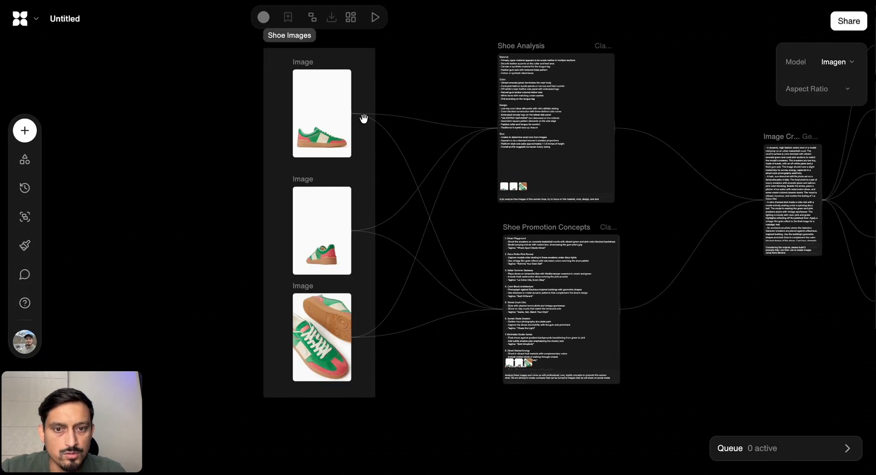
pyautogui.hscroll(4, 362, 118)
pyautogui.hscroll(5, 365, 122)
pyautogui.scroll(2, 365, 123)
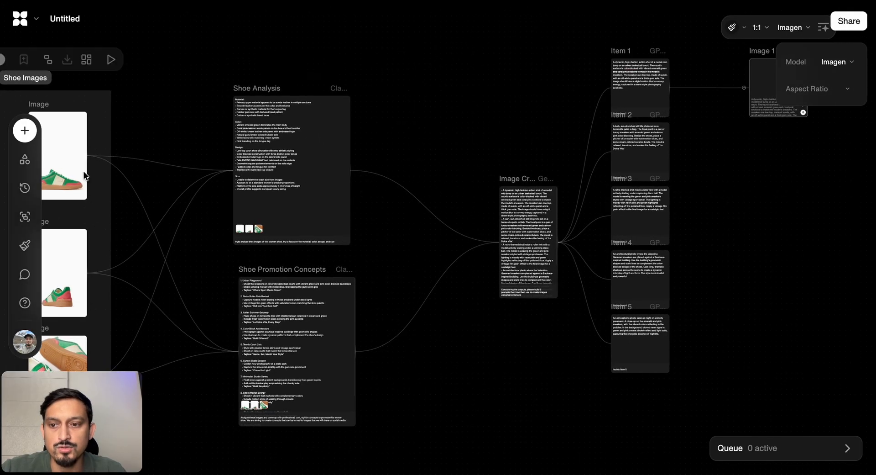
pyautogui.moveTo(93, 156); pyautogui.dragTo(749, 89)
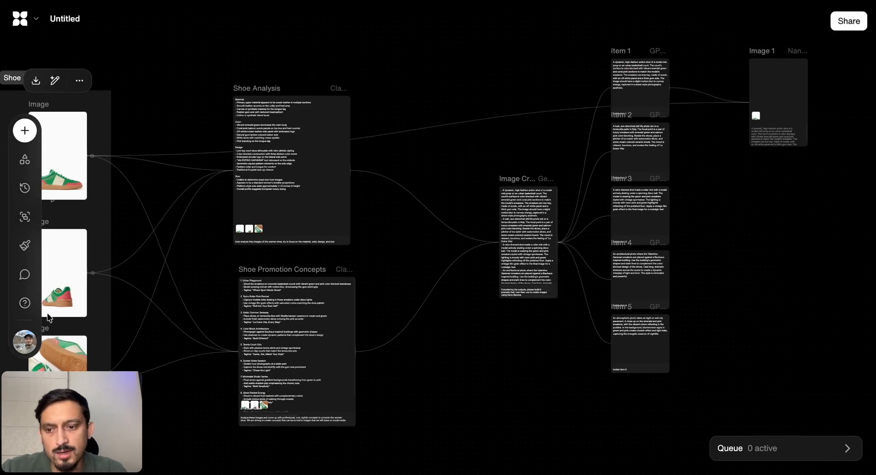
# Connect the rear-view and the top-and-sole shoe images to the Image 1 block as additional reference inputs
pyautogui.moveTo(94, 274); pyautogui.dragTo(753, 100)
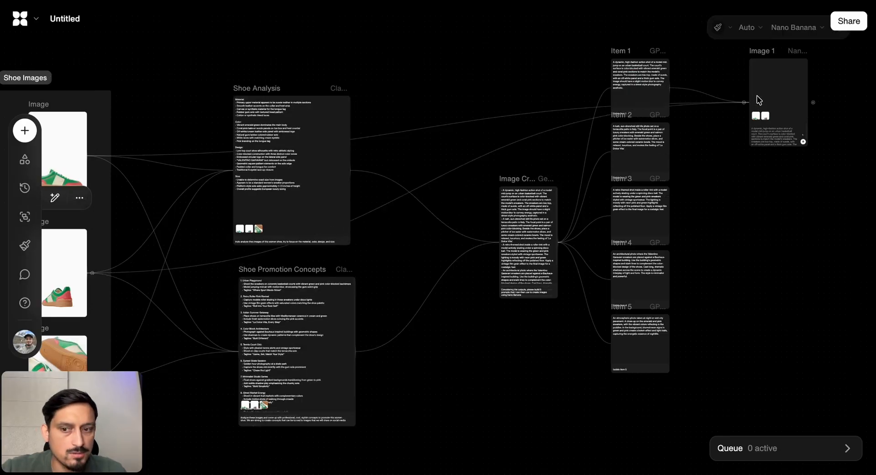
pyautogui.scroll(-3, 197, 280)
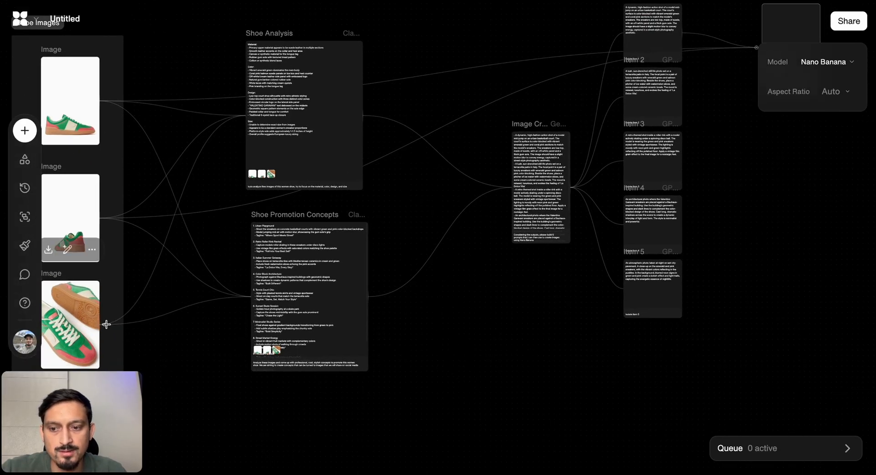
pyautogui.moveTo(106, 325); pyautogui.dragTo(759, 51)
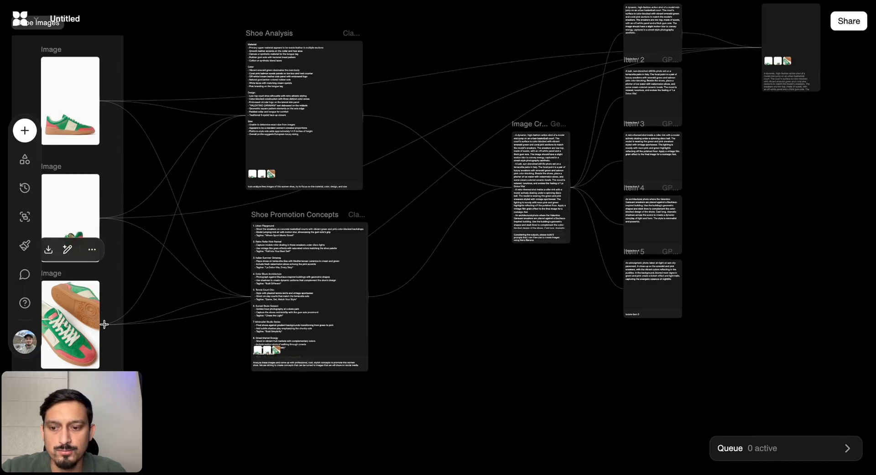
pyautogui.moveTo(105, 324); pyautogui.dragTo(761, 54)
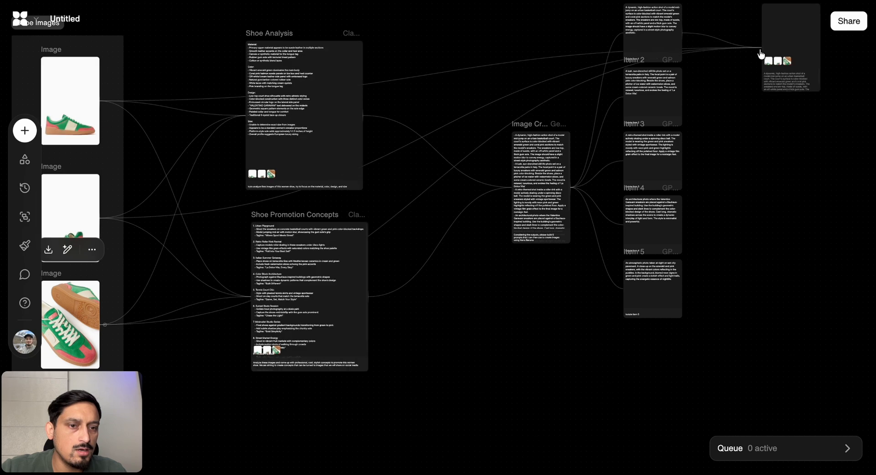
pyautogui.scroll(1, 796, 34)
pyautogui.hscroll(2, 796, 35)
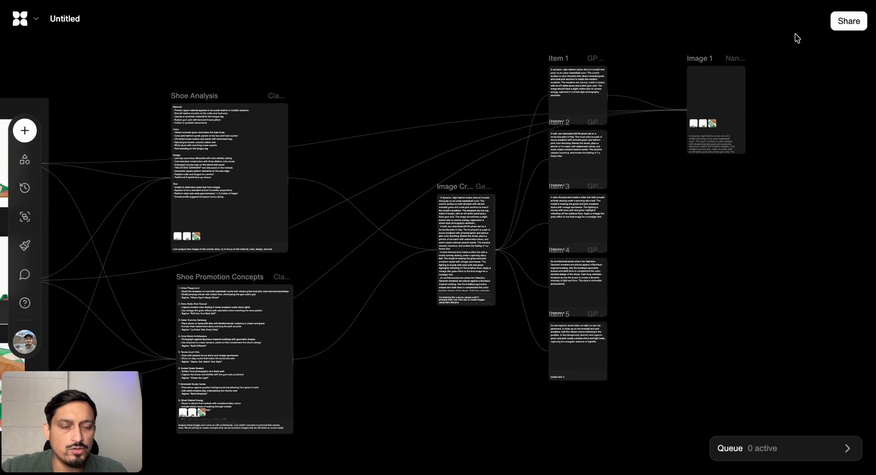
# Move the Image 1 block slightly higher on the canvas beside the Item 1 prompt
pyautogui.moveTo(702, 95)
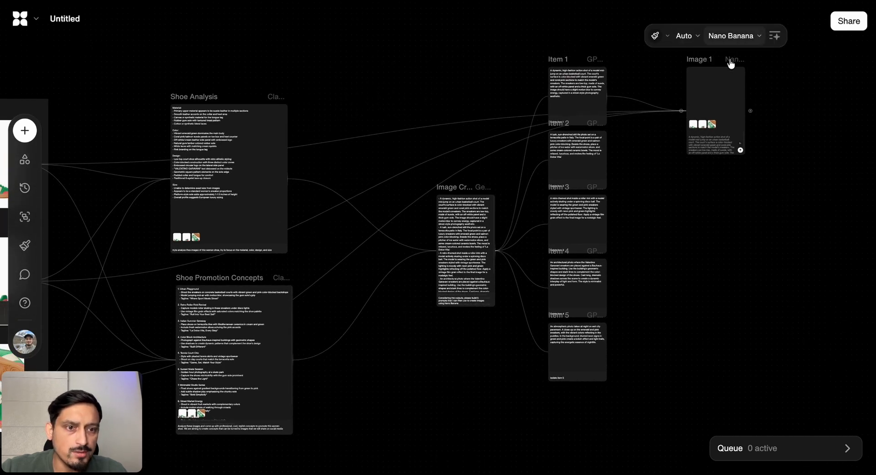
pyautogui.moveTo(731, 64); pyautogui.dragTo(731, 42)
pyautogui.moveTo(588, 87)
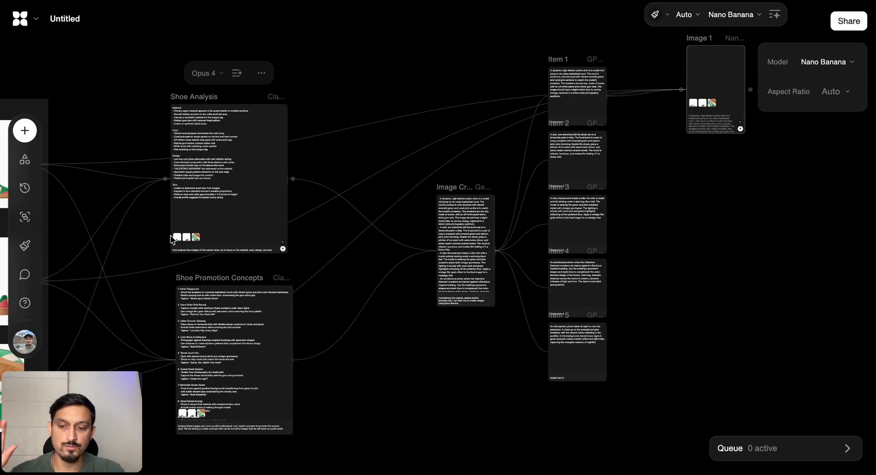
pyautogui.hscroll(1, 432, 200)
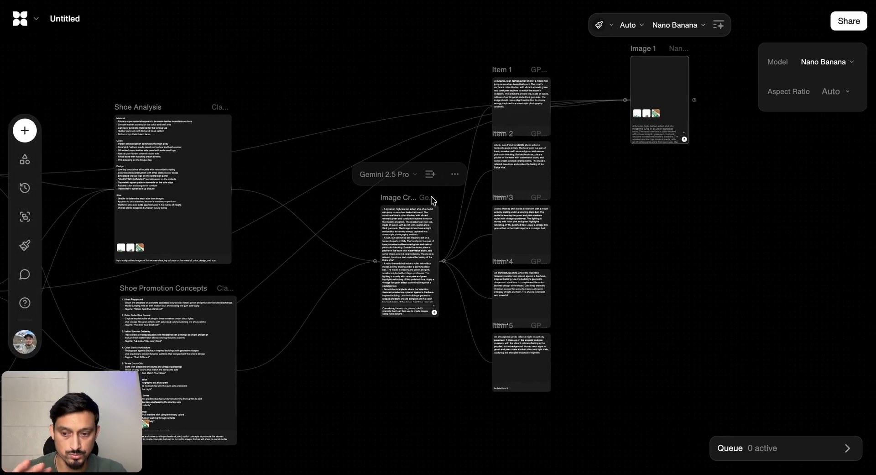
pyautogui.hscroll(1, 431, 200)
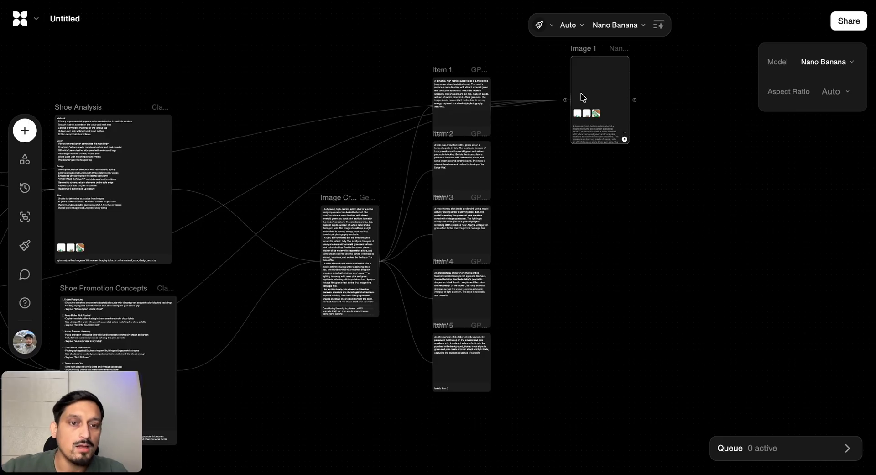
# Duplicate the Image 1 block, place the copy beside the original, and set the copy's model to Seedream 4.0
pyautogui.rightClick(599, 67)
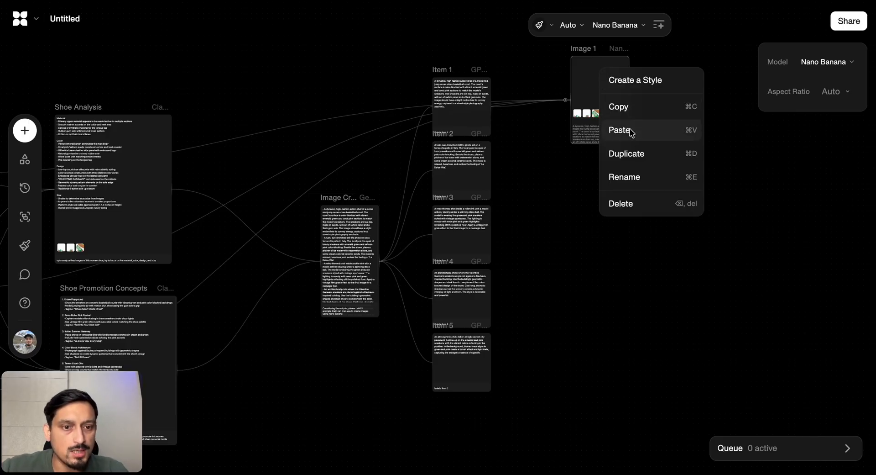
pyautogui.click(630, 157)
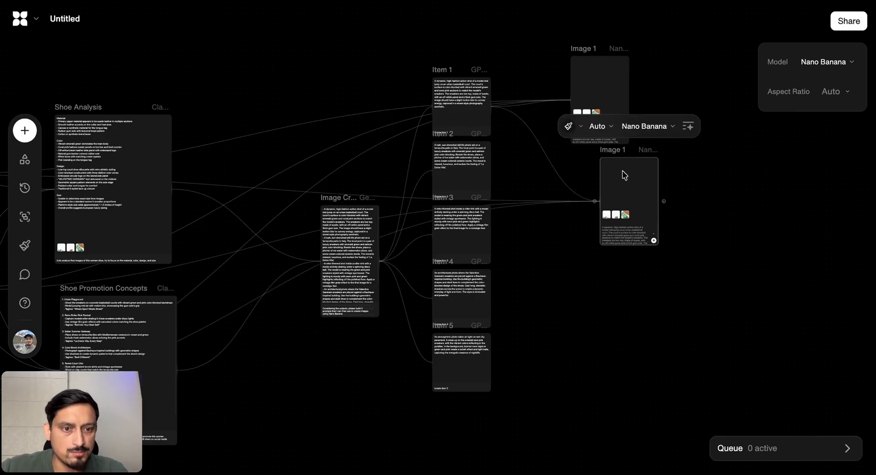
pyautogui.moveTo(624, 175); pyautogui.dragTo(662, 72)
pyautogui.click(688, 27)
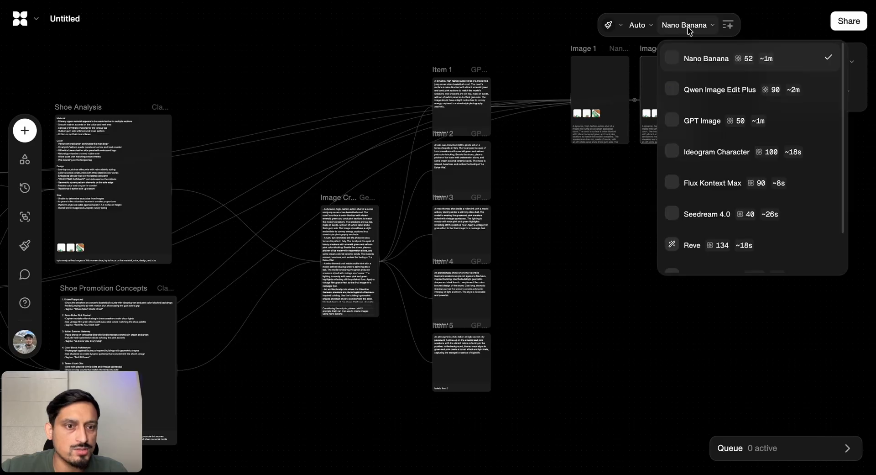
pyautogui.click(707, 213)
# Duplicate the Seedream 4.0 image block, place the copy beside it in the row, and set the copy's model to Reve
pyautogui.rightClick(680, 72)
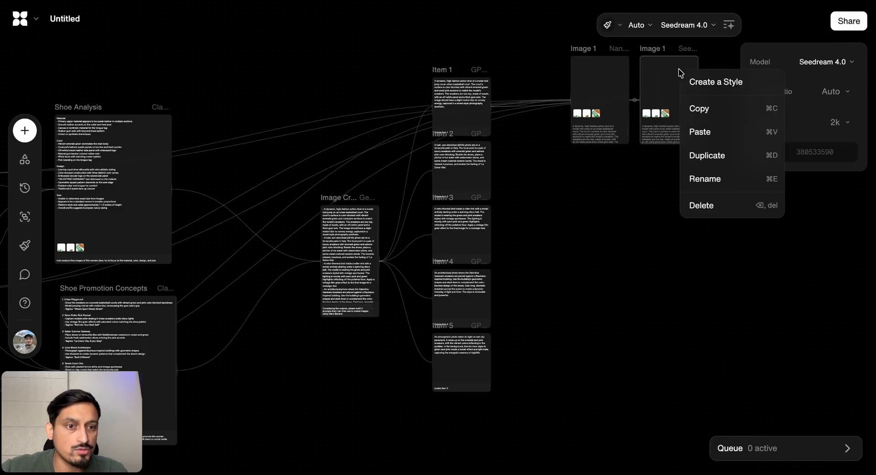
pyautogui.click(701, 155)
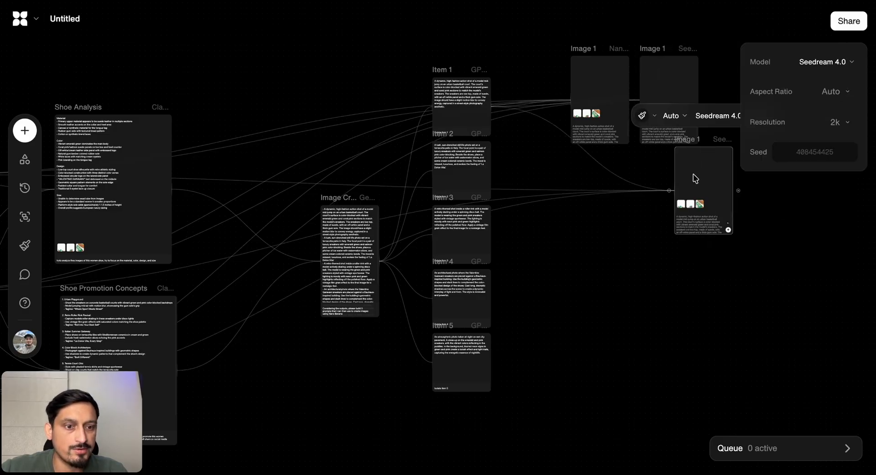
pyautogui.moveTo(693, 178); pyautogui.dragTo(743, 86)
pyautogui.hscroll(3, 695, 90)
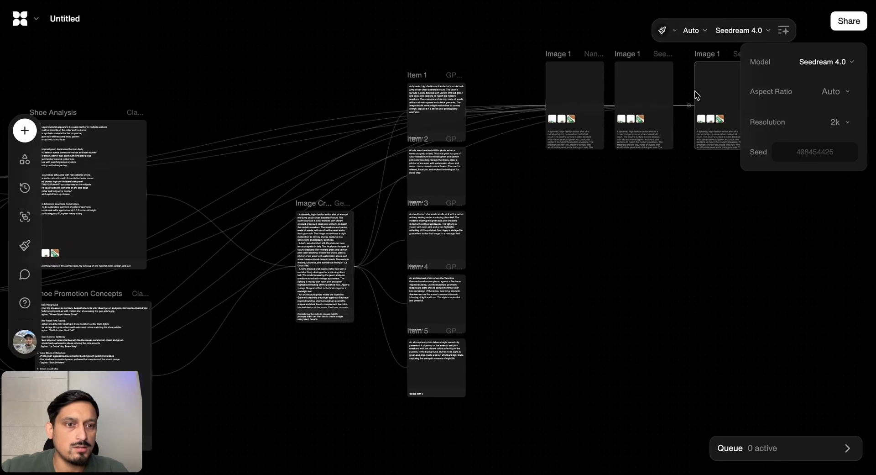
pyautogui.click(712, 30)
pyautogui.click(706, 246)
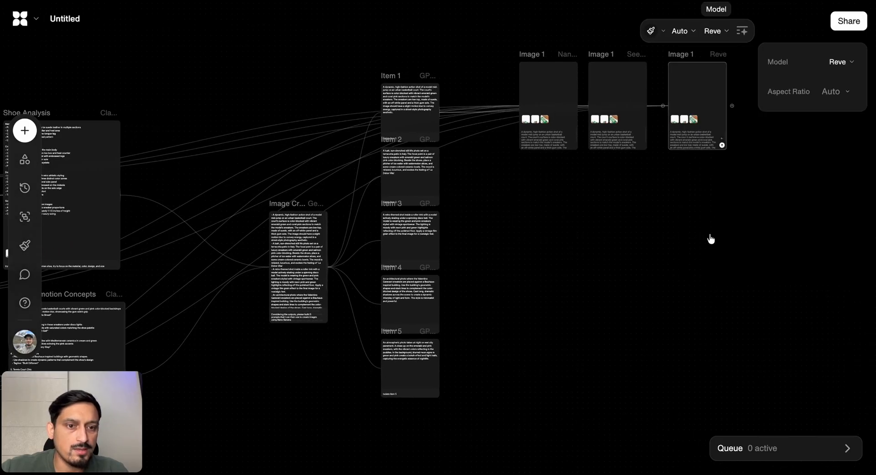
# Run the Nano Banana, Seedream 4.0 and Reve image blocks together
pyautogui.moveTo(741, 157); pyautogui.dragTo(546, 61)
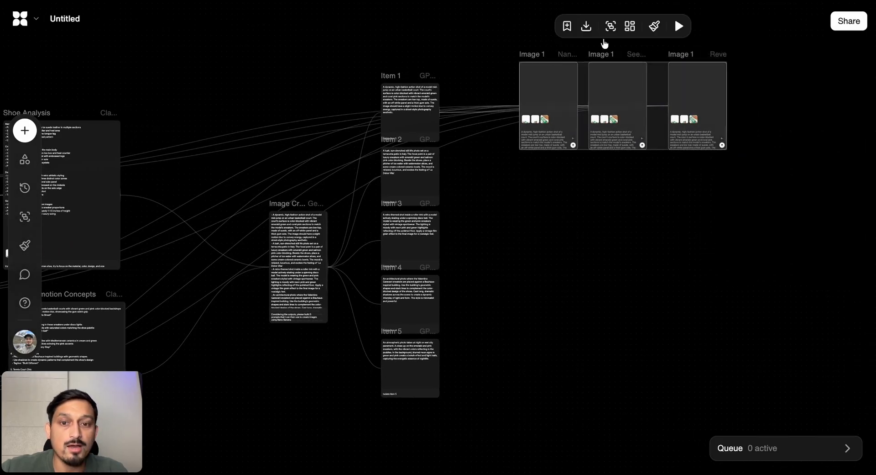
pyautogui.click(679, 31)
# Review the Item 1 prompt text and the progress of the three image blocks running from it
pyautogui.scroll(10, 419, 104)
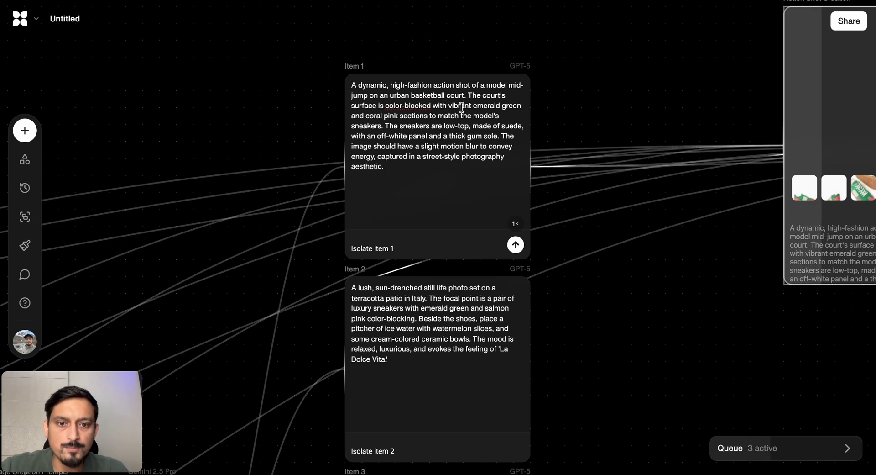
pyautogui.hscroll(5, 625, 160)
pyautogui.hscroll(10, 626, 159)
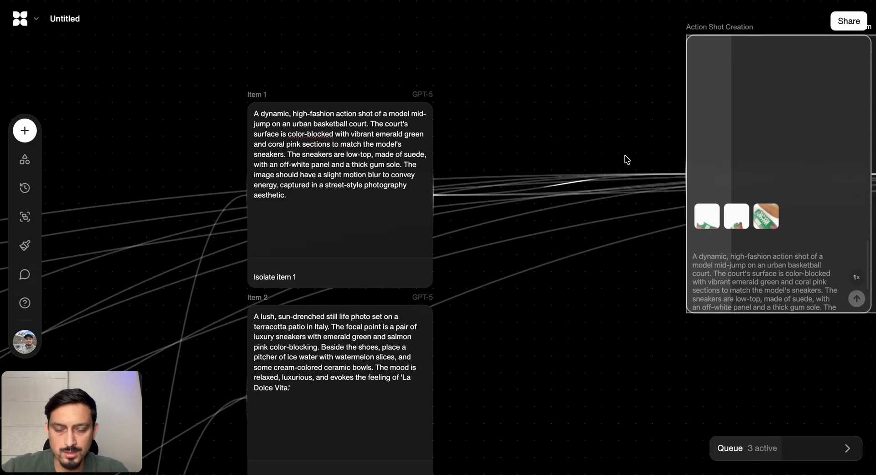
pyautogui.scroll(-2, 594, 184)
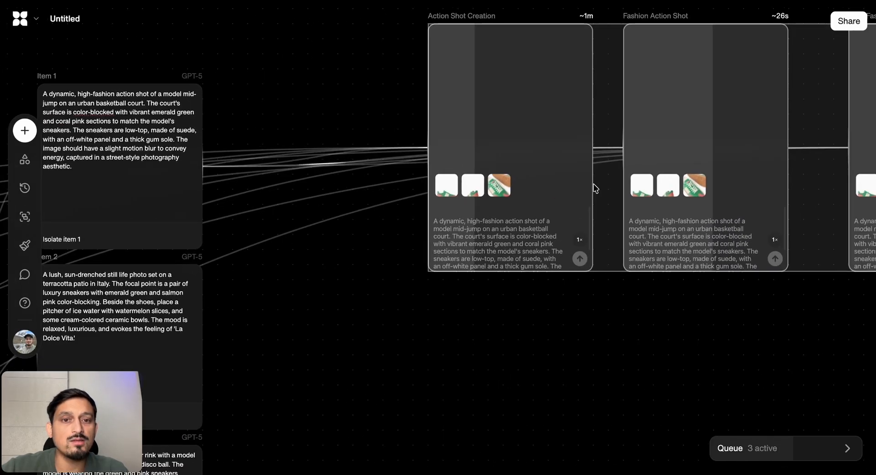
pyautogui.hscroll(3, 593, 184)
pyautogui.scroll(1, 594, 184)
pyautogui.hscroll(1, 593, 185)
pyautogui.hscroll(3, 594, 187)
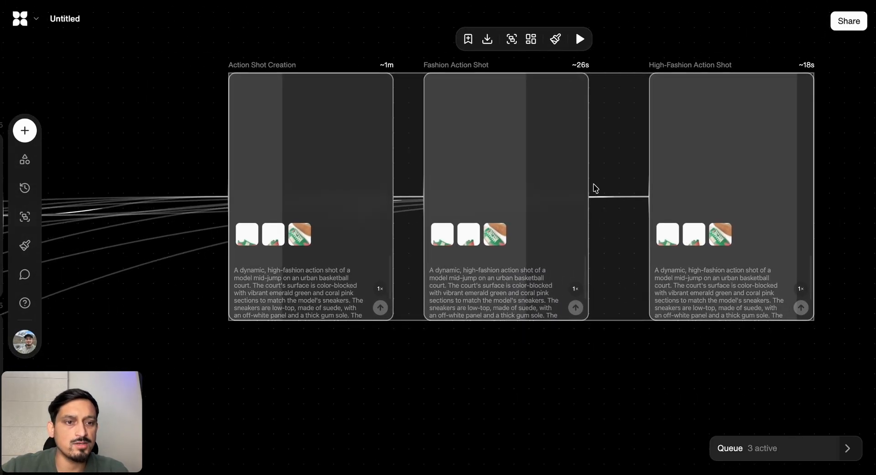
pyautogui.scroll(-5, 584, 183)
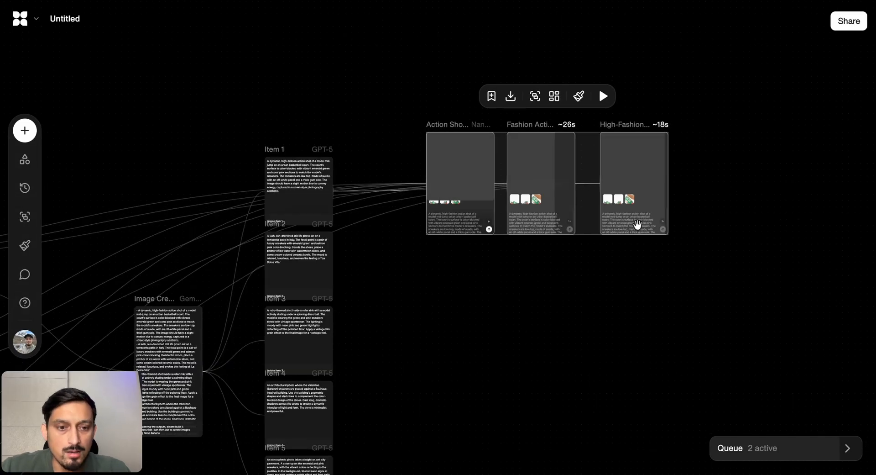
# Examine the Nano Banana and Seedream 4.0 action shots up close, comparing how each renders the sneakers
pyautogui.doubleClick(441, 128)
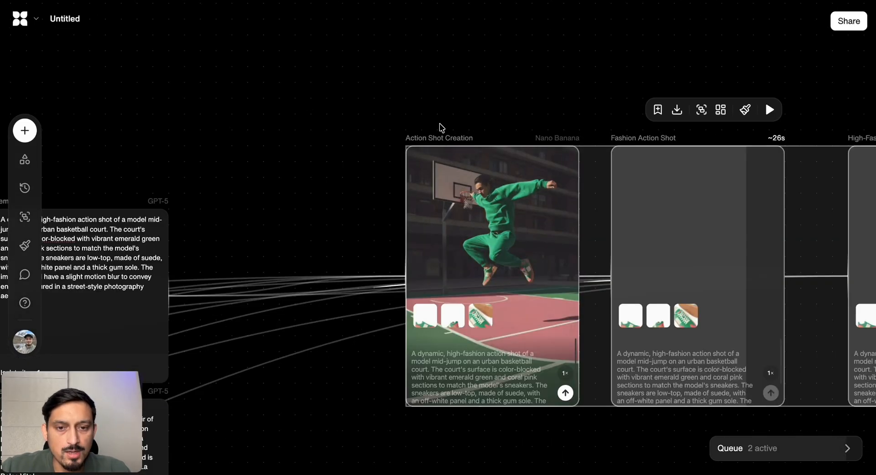
pyautogui.scroll(5, 536, 236)
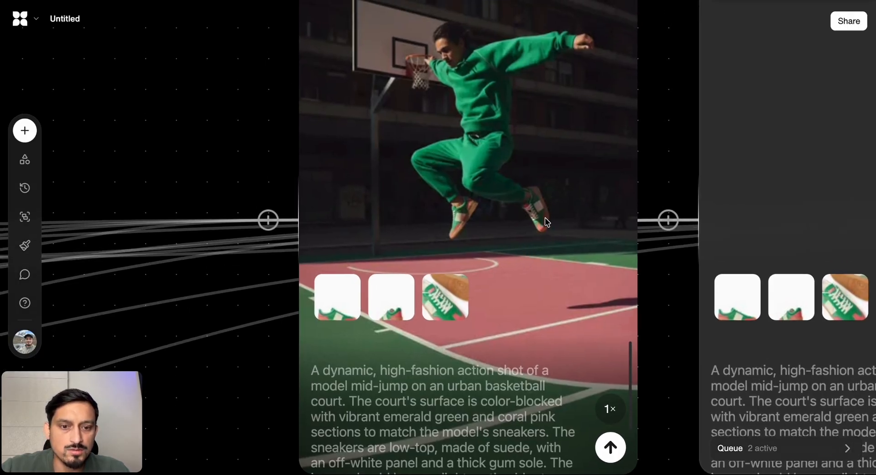
pyautogui.scroll(-4, 545, 235)
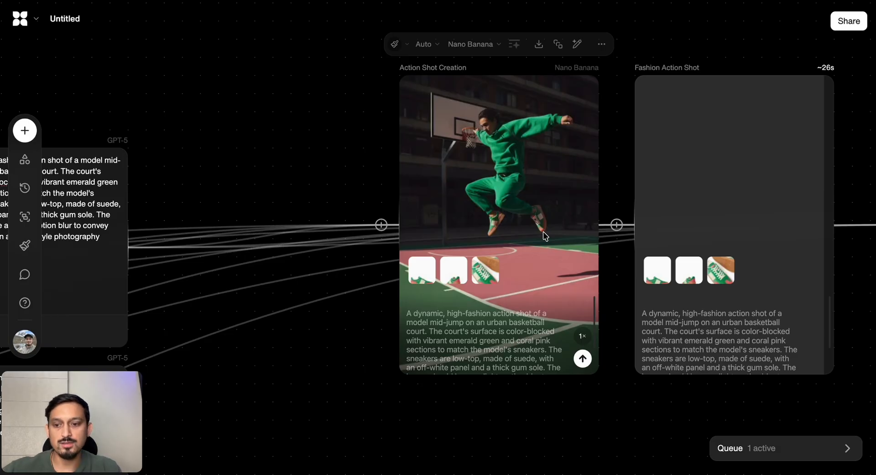
pyautogui.scroll(-3, 543, 231)
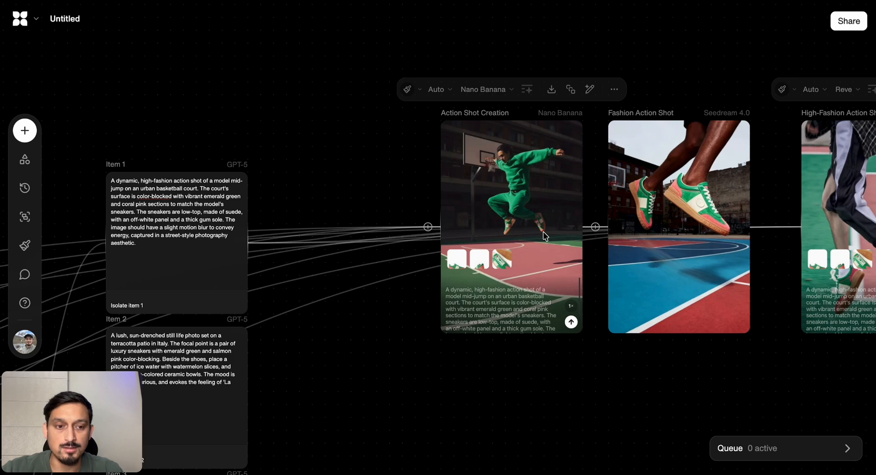
pyautogui.scroll(5, 671, 183)
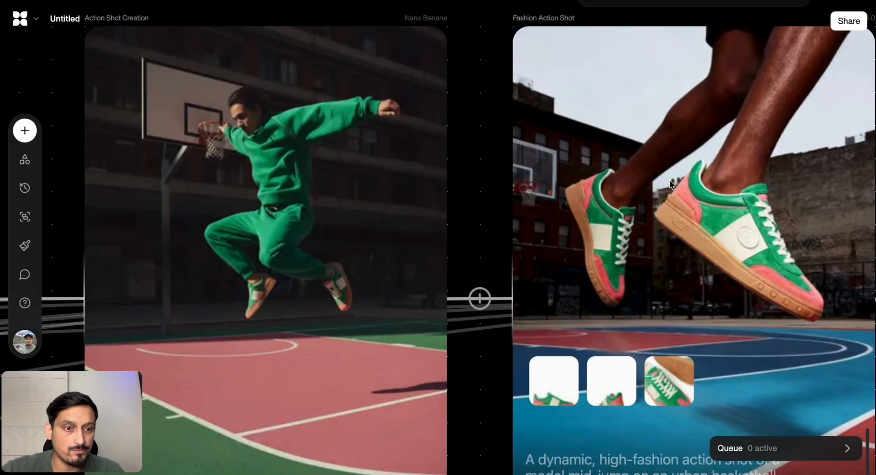
pyautogui.hscroll(3, 744, 256)
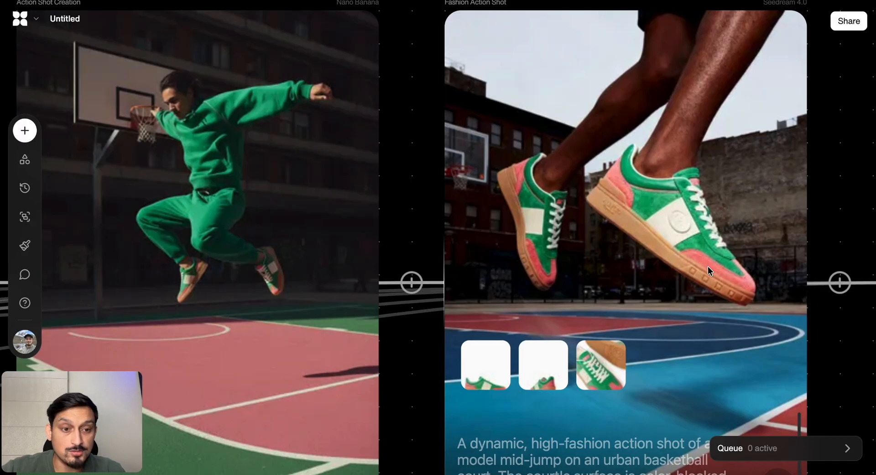
pyautogui.scroll(-5, 688, 292)
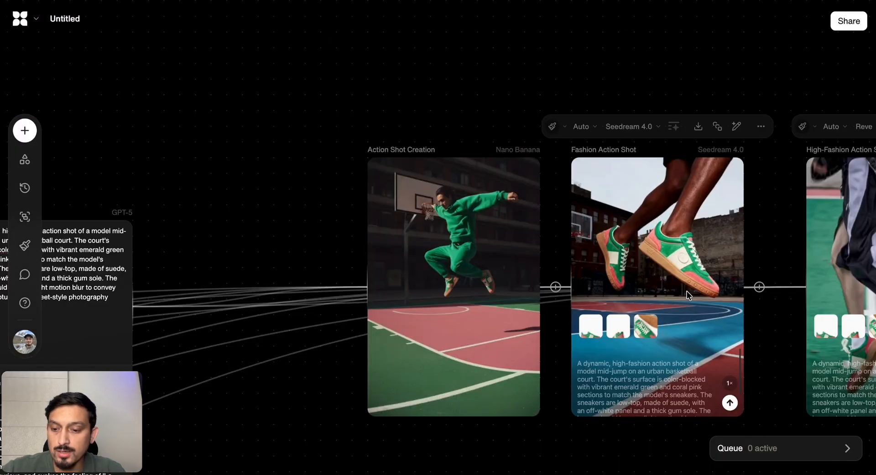
pyautogui.hscroll(3, 688, 295)
pyautogui.click(570, 247)
# Inspect the original shoe images in the Shoe Images group to check the sneaker's details against the generated shots
pyautogui.hscroll(-9, 317, 248)
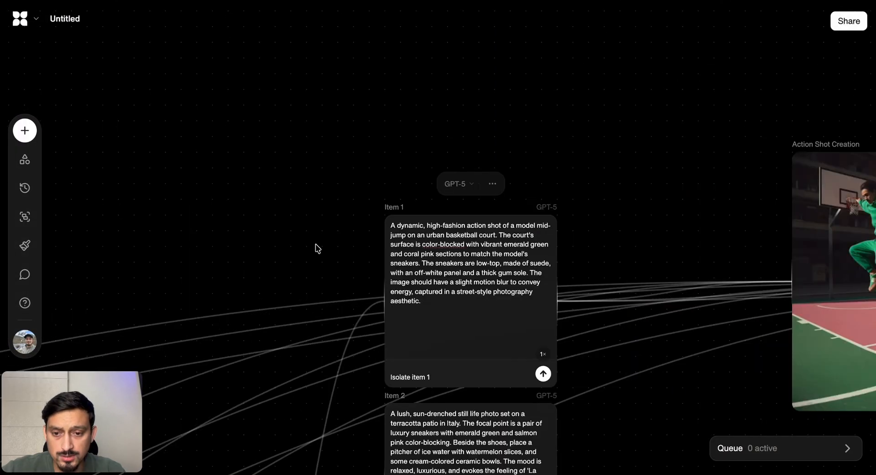
pyautogui.hscroll(-9, 317, 249)
pyautogui.scroll(-5, 318, 248)
pyautogui.scroll(5, 317, 249)
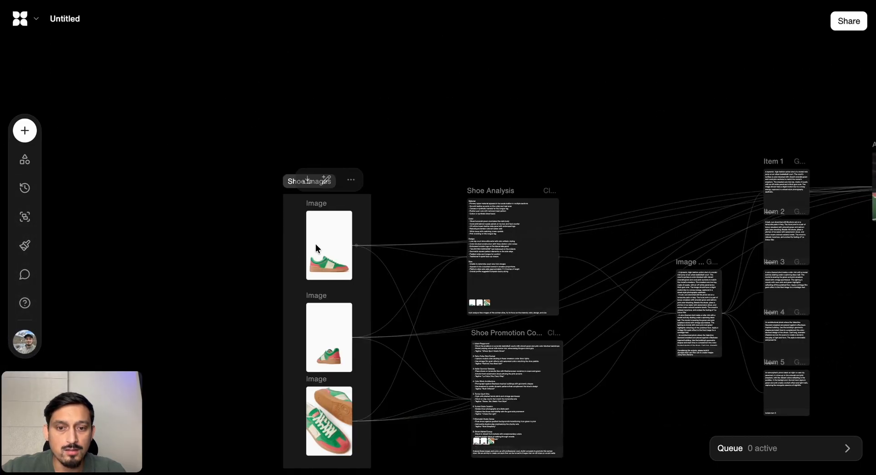
pyautogui.scroll(-1, 316, 245)
pyautogui.scroll(3, 316, 245)
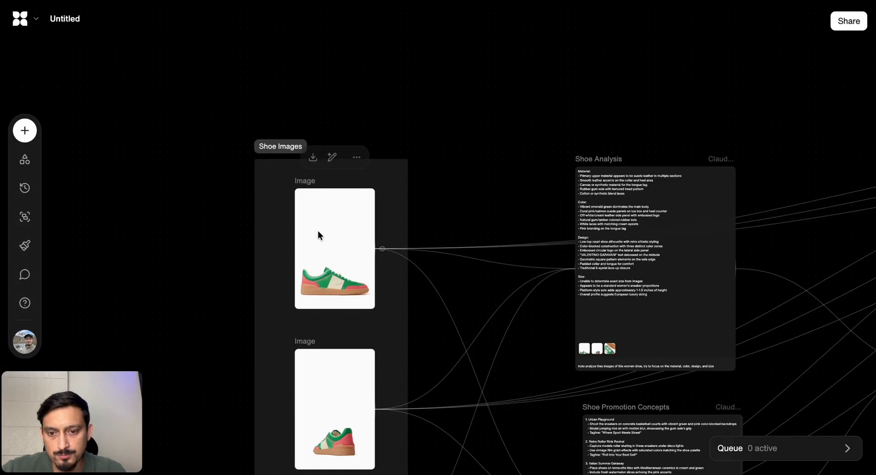
pyautogui.scroll(5, 318, 231)
pyautogui.scroll(-10, 319, 231)
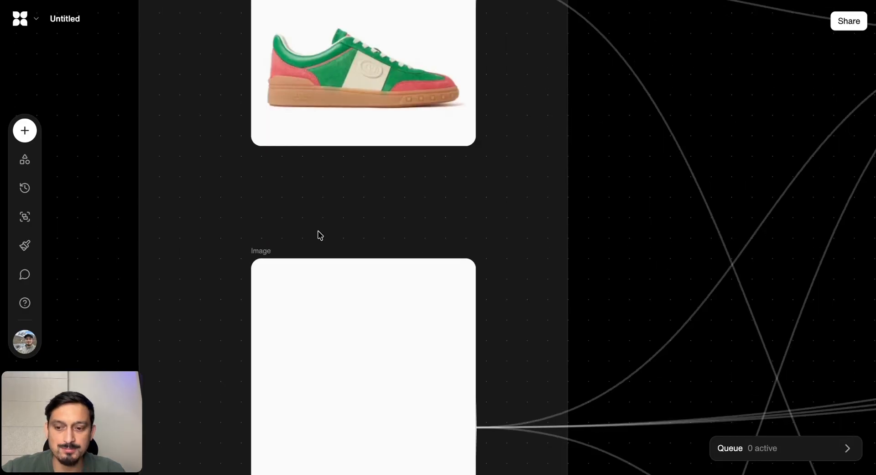
pyautogui.scroll(-10, 318, 233)
pyautogui.scroll(1, 325, 207)
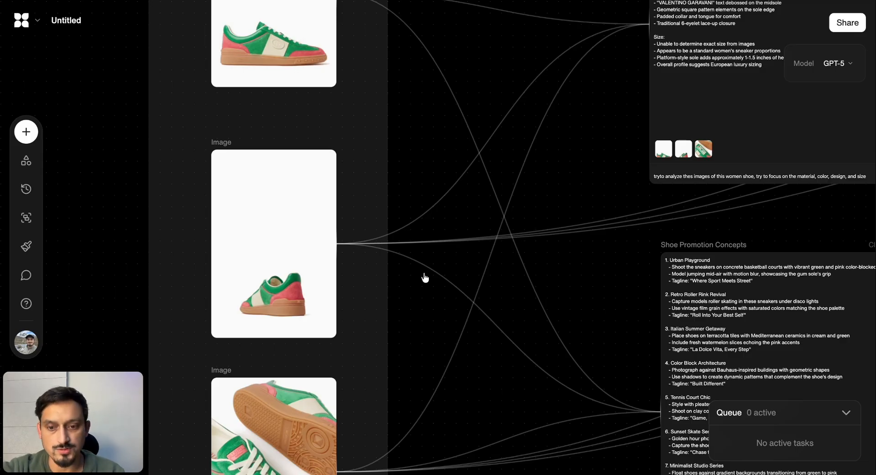
pyautogui.scroll(5, 358, 300)
pyautogui.scroll(-8, 356, 306)
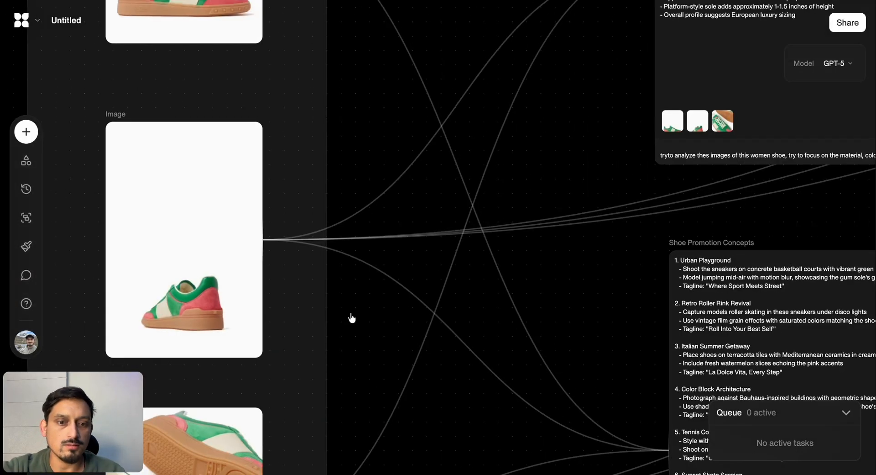
# Duplicate the three Item 1 image blocks that use Nano Banana, Seedream 4.0 and Reve
pyautogui.hscroll(10, 473, 342)
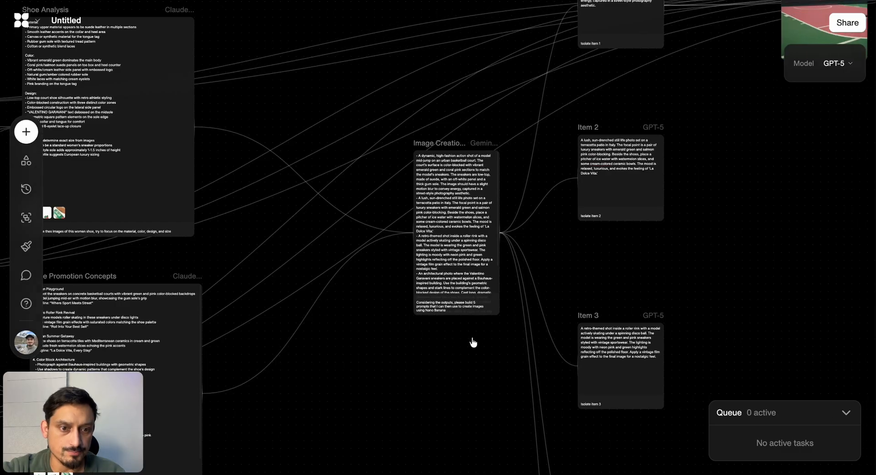
pyautogui.hscroll(5, 672, 255)
pyautogui.scroll(3, 672, 255)
pyautogui.hscroll(3, 671, 255)
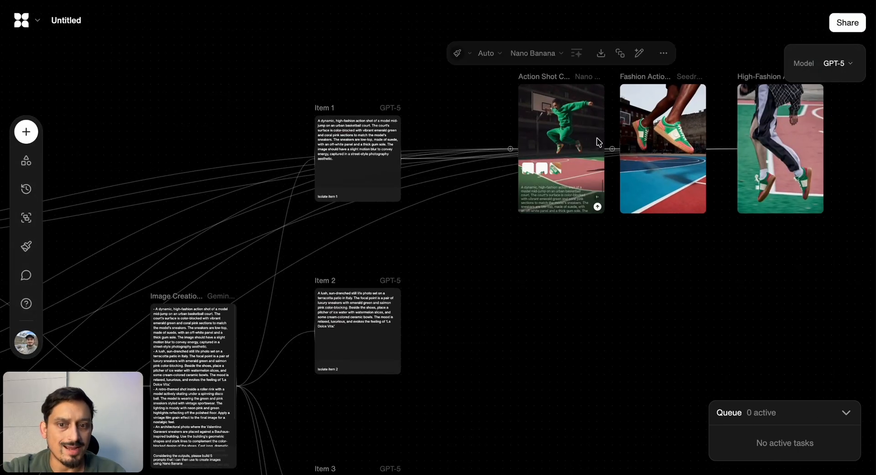
pyautogui.moveTo(867, 262); pyautogui.dragTo(535, 132)
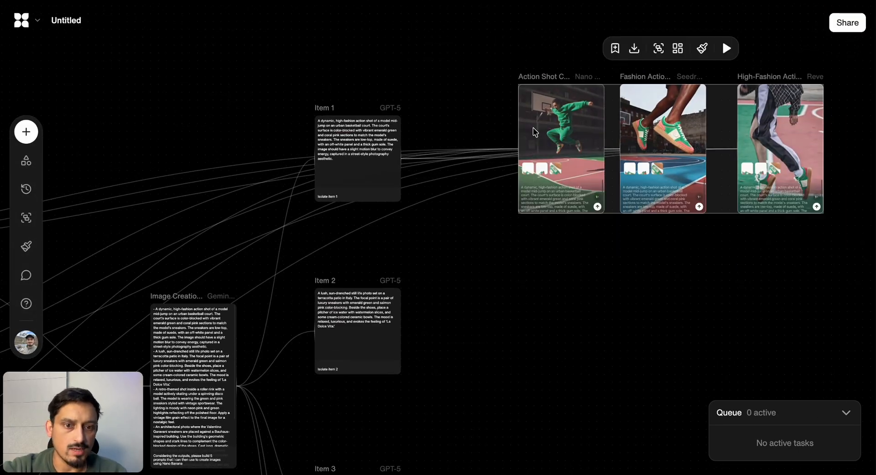
pyautogui.press('super+v')
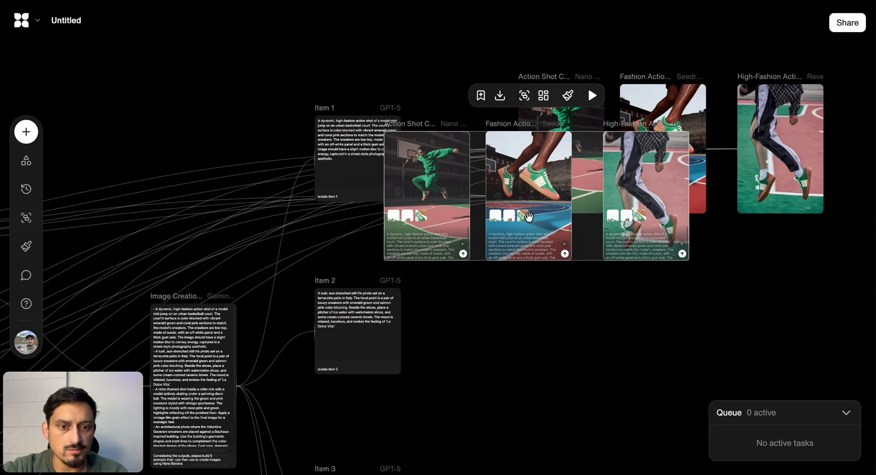
# Arrange the copied Nano Banana, Seedream 4.0 and Reve blocks in a row beside Item 2, below the originals
pyautogui.click(646, 327)
pyautogui.moveTo(457, 233); pyautogui.dragTo(568, 374)
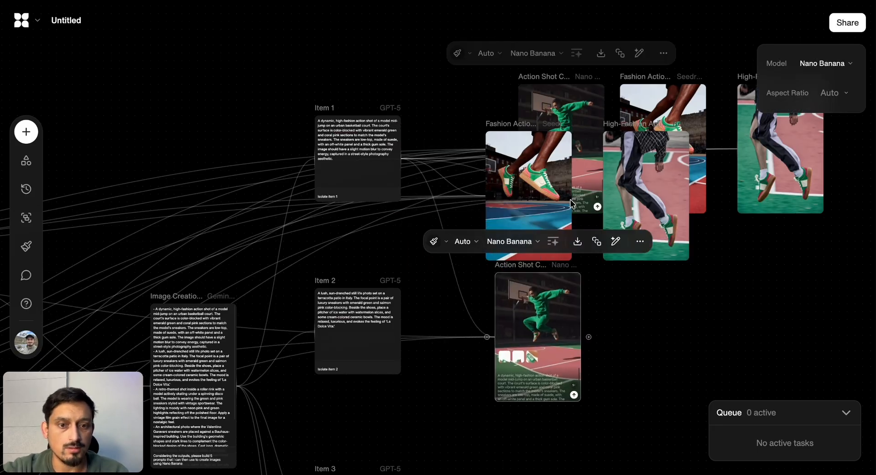
pyautogui.moveTo(573, 202); pyautogui.dragTo(705, 358)
pyautogui.moveTo(672, 182); pyautogui.dragTo(808, 322)
pyautogui.click(681, 297)
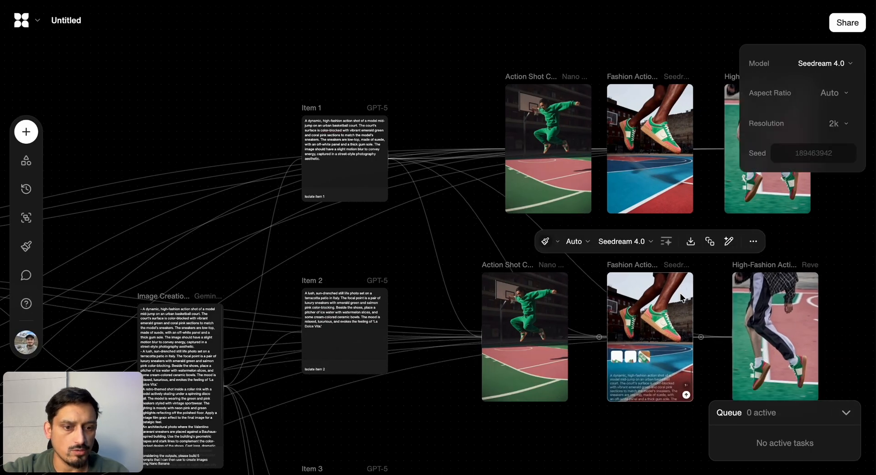
# Replace the copied blocks' prompt connections from Item 1 with connections from Item 2
pyautogui.click(424, 219)
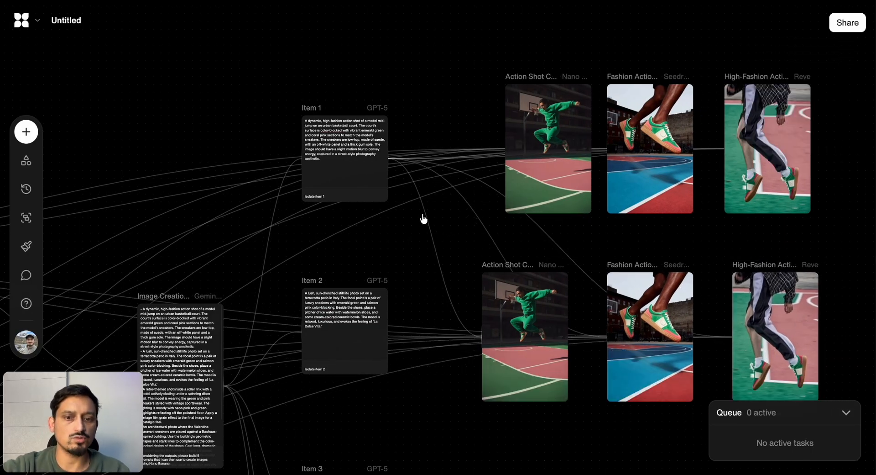
pyautogui.click(488, 312)
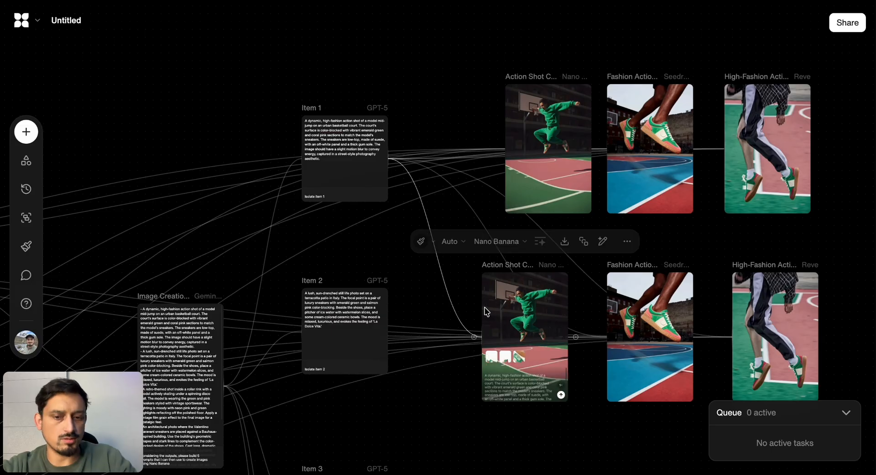
pyautogui.click(546, 270)
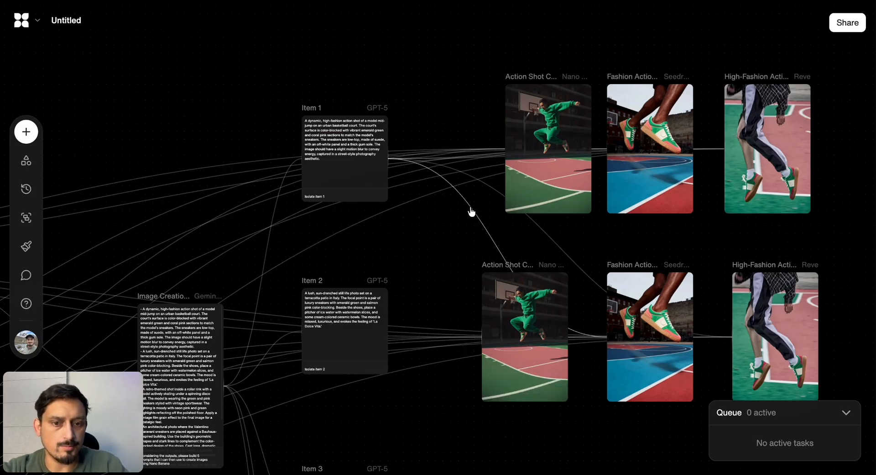
pyautogui.click(471, 211)
pyautogui.click(547, 235)
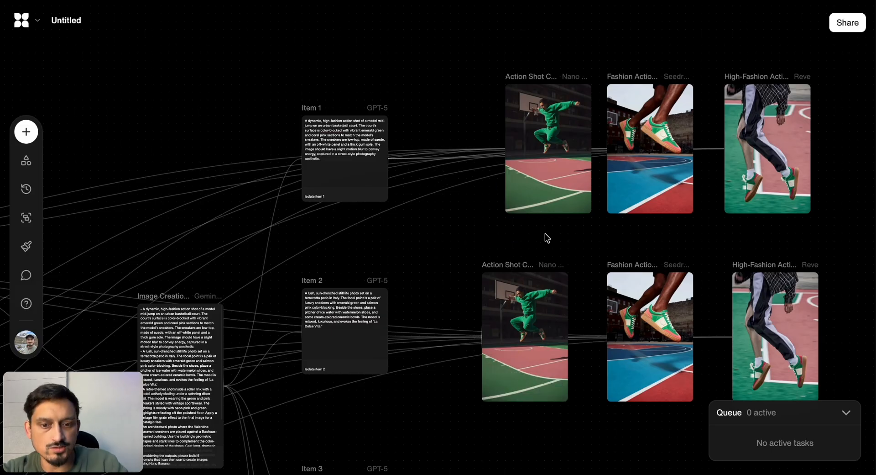
pyautogui.click(373, 347)
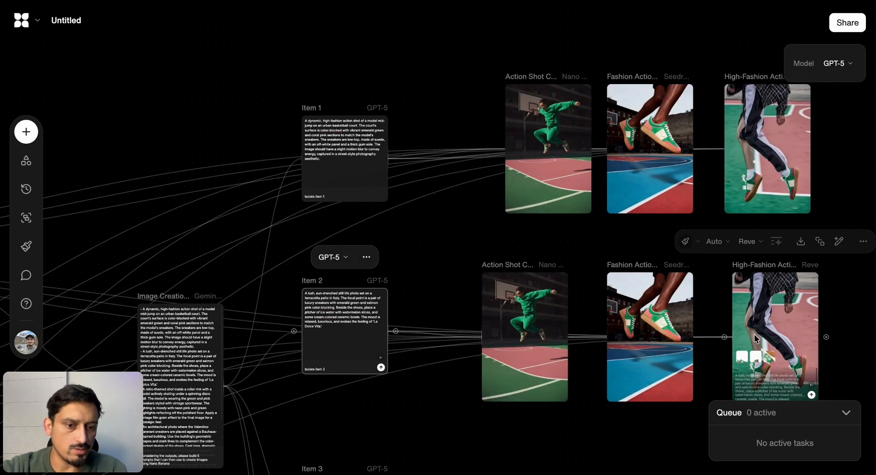
# Run the three image blocks connected to Item 2 together
pyautogui.scroll(-5, 695, 264)
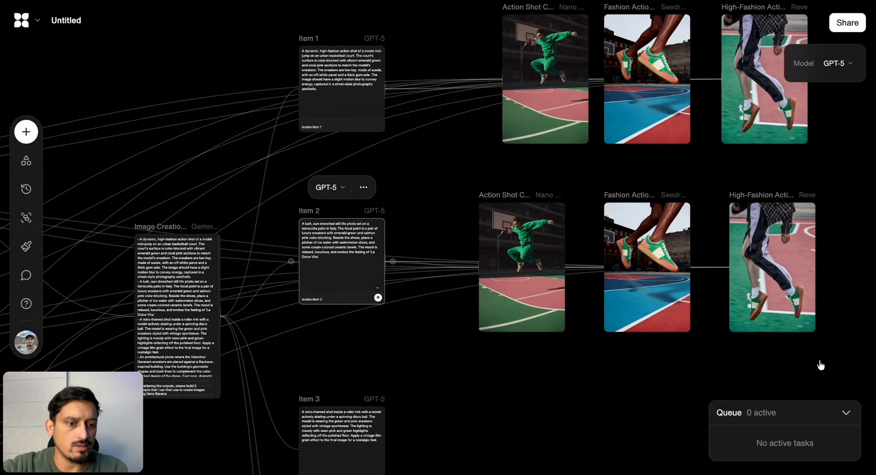
pyautogui.moveTo(820, 365); pyautogui.dragTo(469, 195)
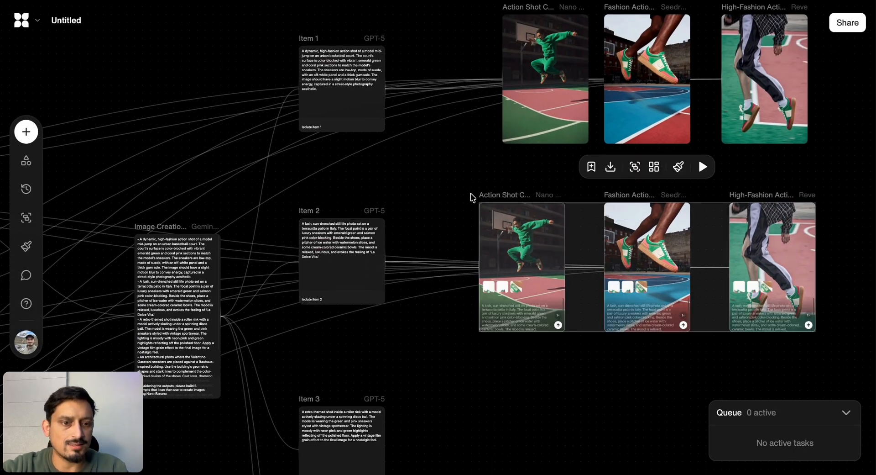
pyautogui.click(704, 167)
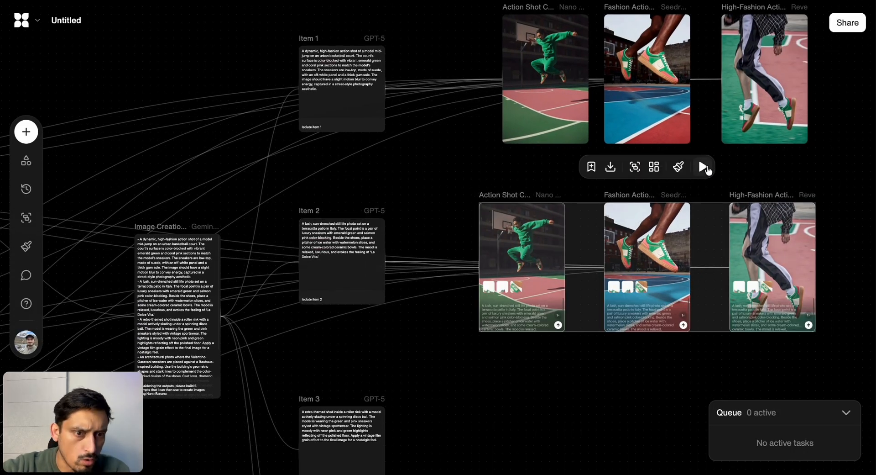
# Duplicate the three Item 2 image blocks for another prompt row
pyautogui.scroll(-4, 610, 362)
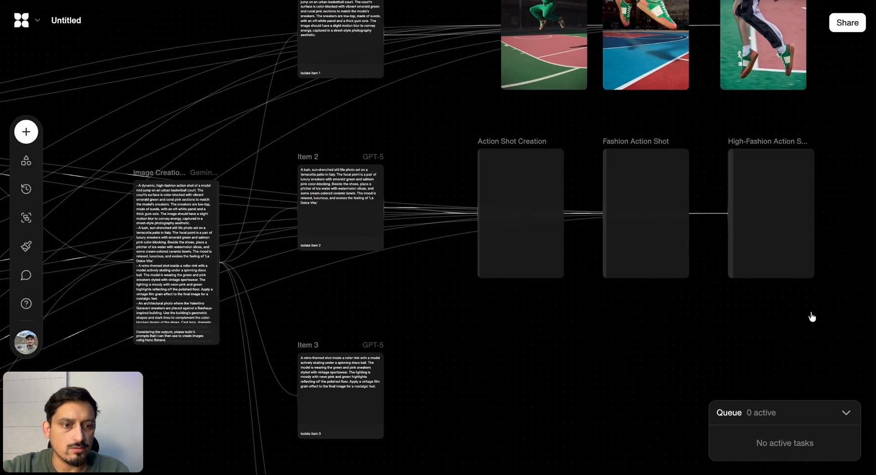
pyautogui.moveTo(811, 312); pyautogui.dragTo(470, 178)
pyautogui.press('super+c')
pyautogui.press('super+v')
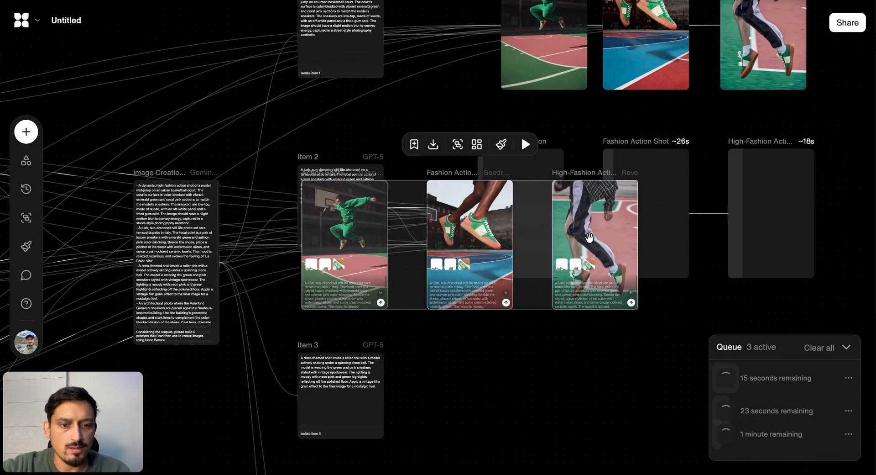
# Arrange the new Nano Banana, Seedream 4.0 and Reve copies in a row beside Item 3
pyautogui.click(603, 426)
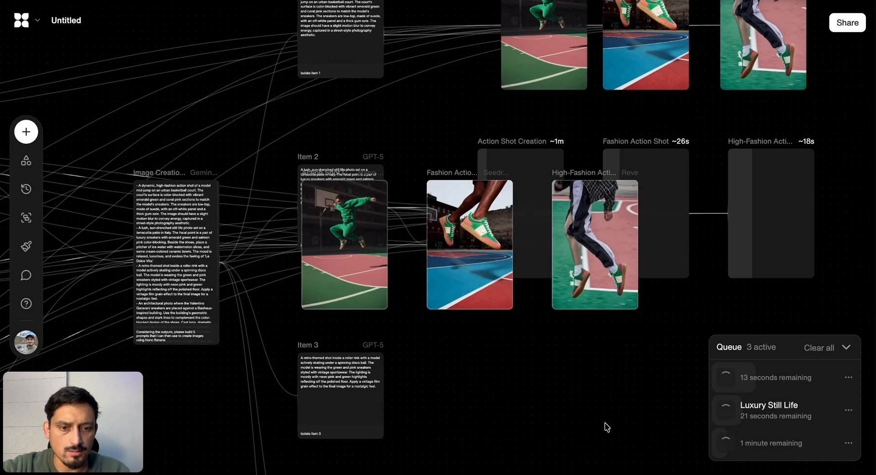
pyautogui.click(366, 256)
pyautogui.moveTo(366, 255); pyautogui.dragTo(542, 436)
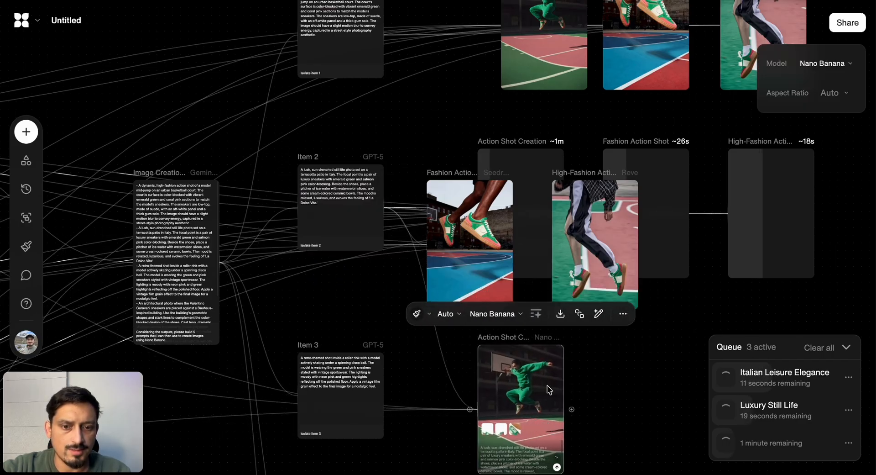
pyautogui.moveTo(512, 295); pyautogui.dragTo(669, 422)
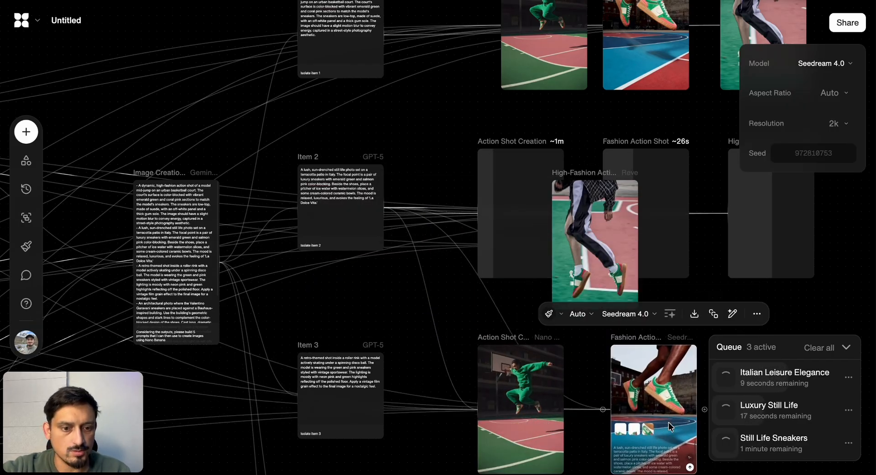
pyautogui.scroll(-1, 670, 422)
pyautogui.moveTo(586, 221); pyautogui.dragTo(785, 363)
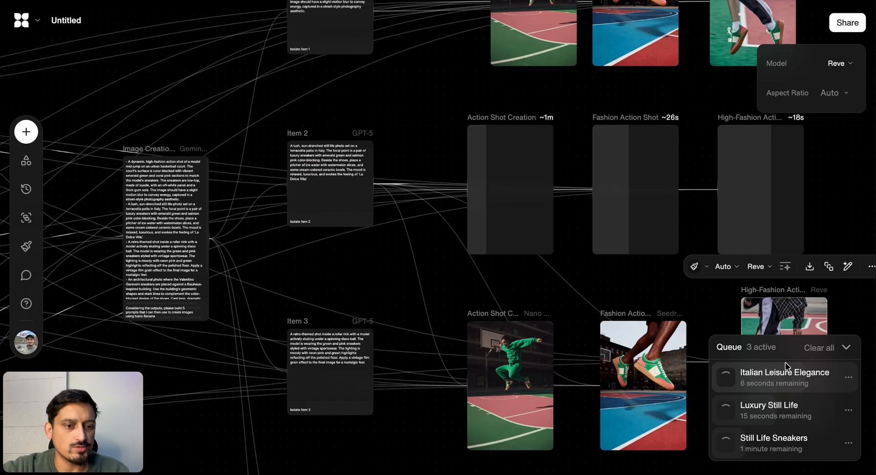
pyautogui.scroll(-3, 770, 143)
pyautogui.hscroll(1, 770, 144)
pyautogui.moveTo(701, 188); pyautogui.dragTo(685, 204)
# Switch the new copies' prompt connections from Item 2 to Item 3 and run the three blocks together
pyautogui.click(344, 126)
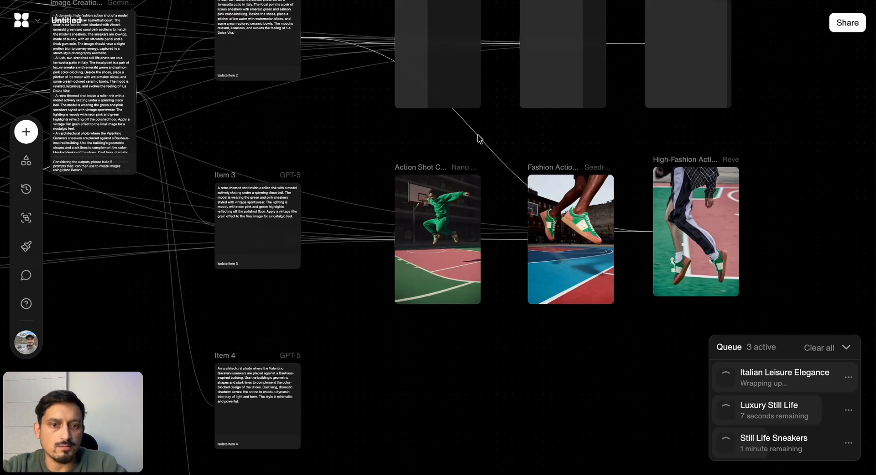
pyautogui.click(299, 231)
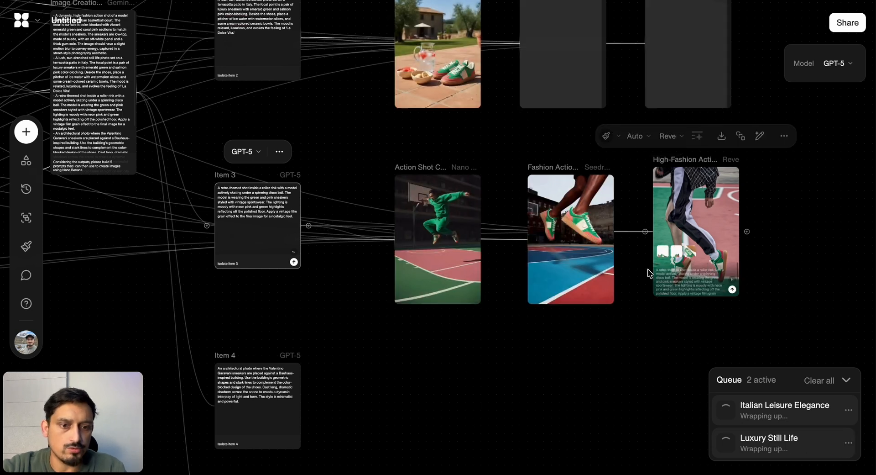
pyautogui.moveTo(737, 326); pyautogui.dragTo(362, 189)
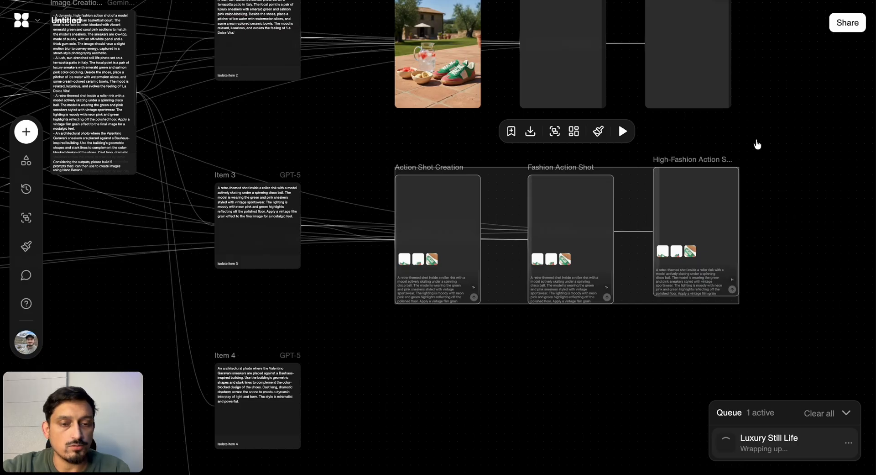
pyautogui.scroll(2, 764, 143)
pyautogui.click(774, 143)
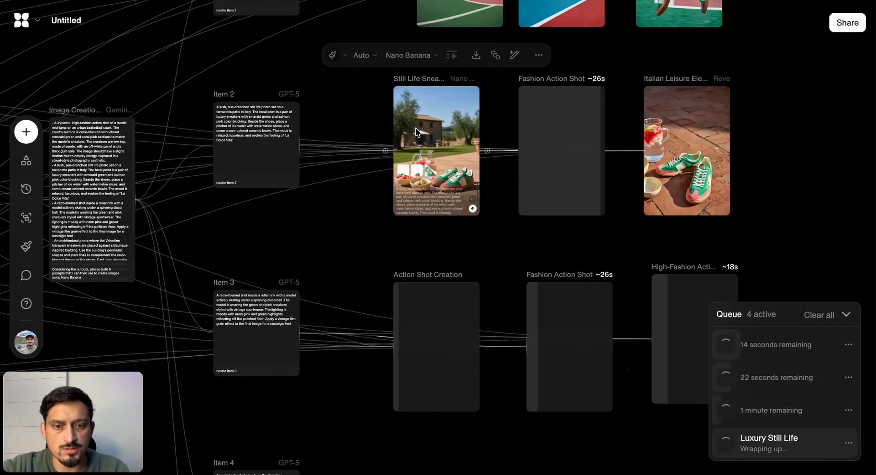
# Examine the Item 2 still life images from Nano Banana, Seedream 4.0 and Reve, comparing the sneakers and the patio props
pyautogui.scroll(5, 415, 127)
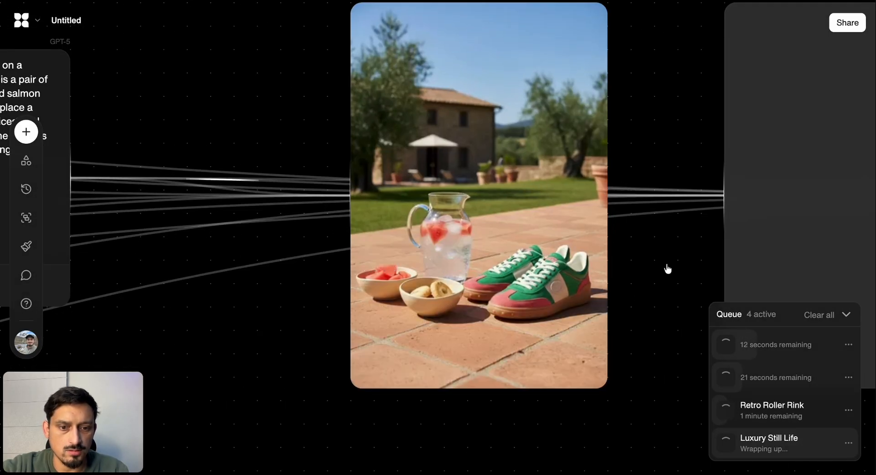
pyautogui.scroll(-2, 671, 262)
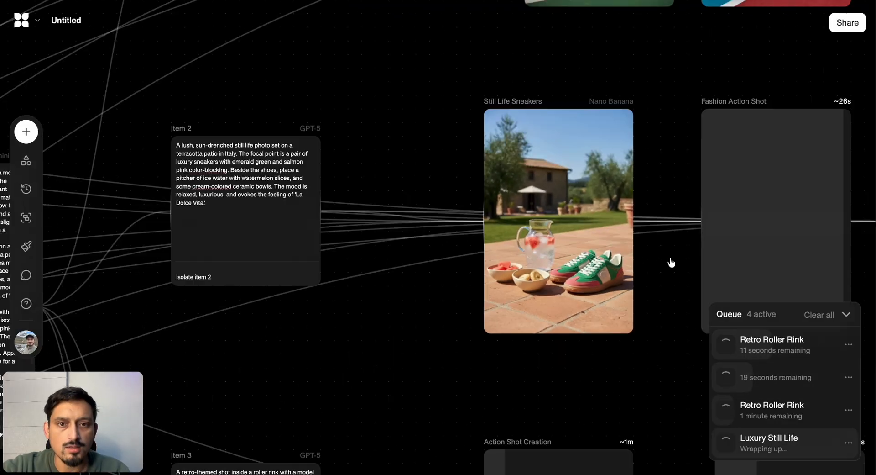
pyautogui.scroll(-1, 671, 263)
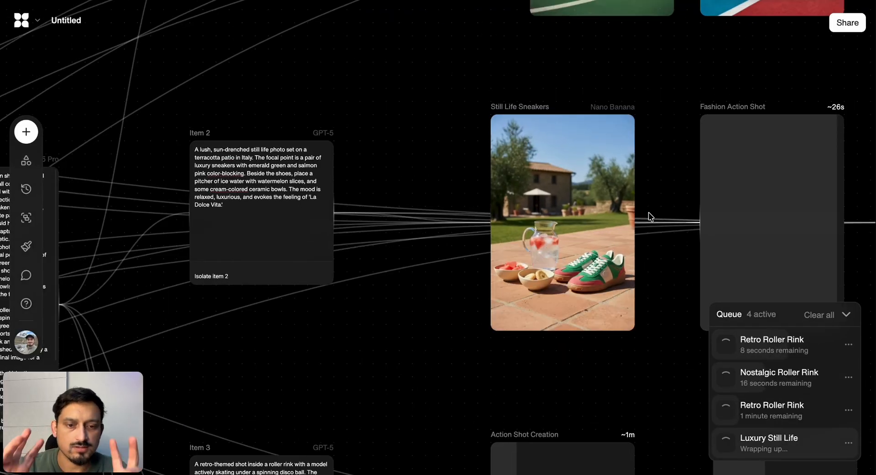
pyautogui.hscroll(4, 650, 217)
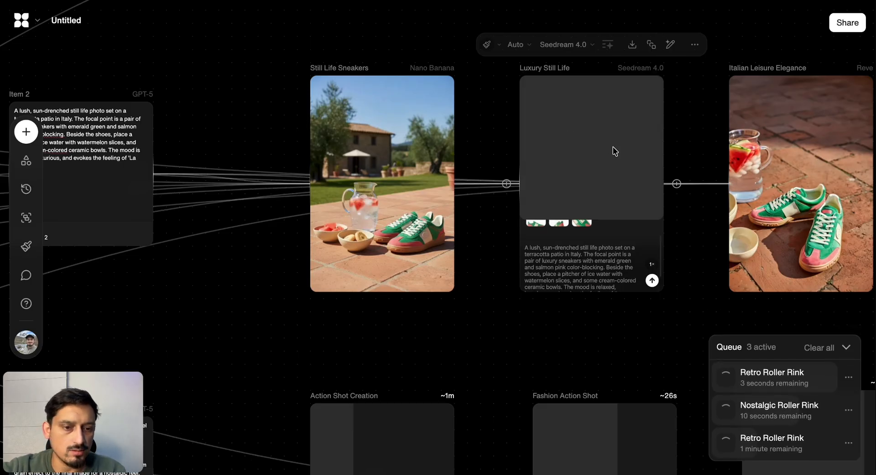
pyautogui.hscroll(2, 612, 147)
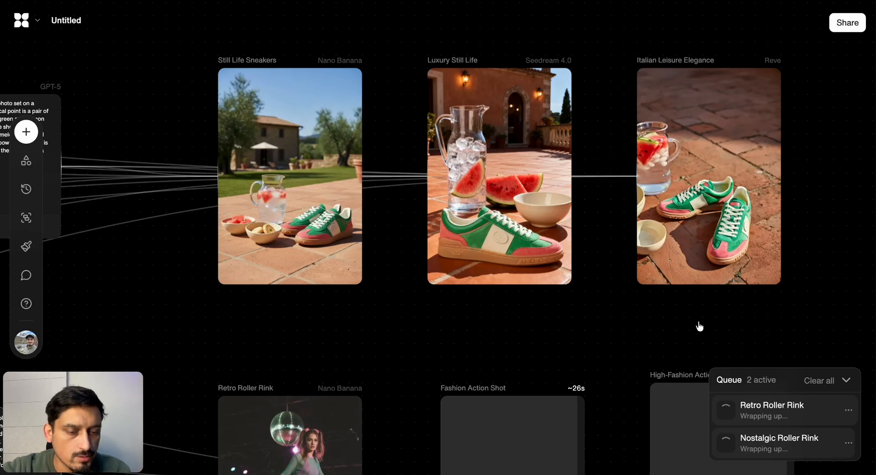
# Examine the Item 3 roller rink images from Nano Banana, Seedream 4.0 and Reve, comparing how each renders the sneakers
pyautogui.scroll(-10, 700, 326)
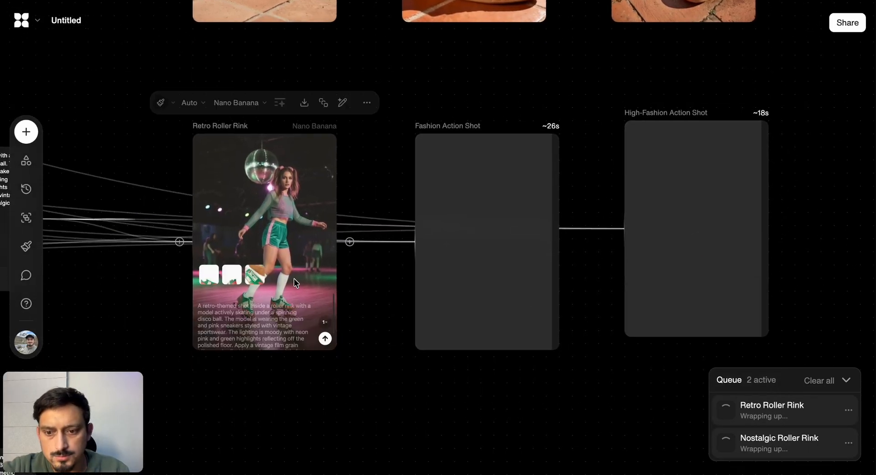
pyautogui.hscroll(-2, 294, 279)
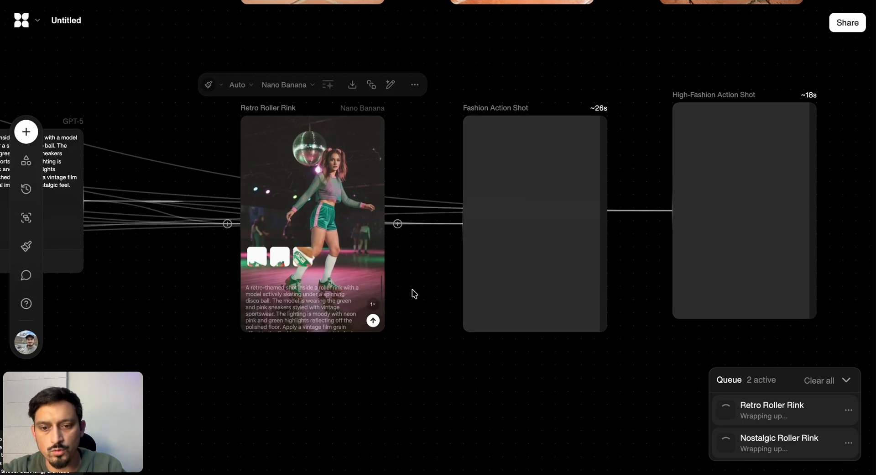
pyautogui.scroll(5, 417, 305)
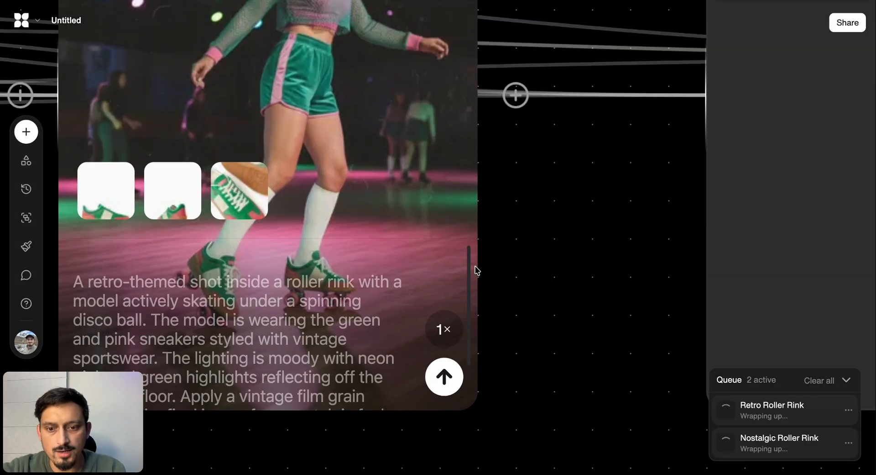
pyautogui.scroll(-5, 495, 271)
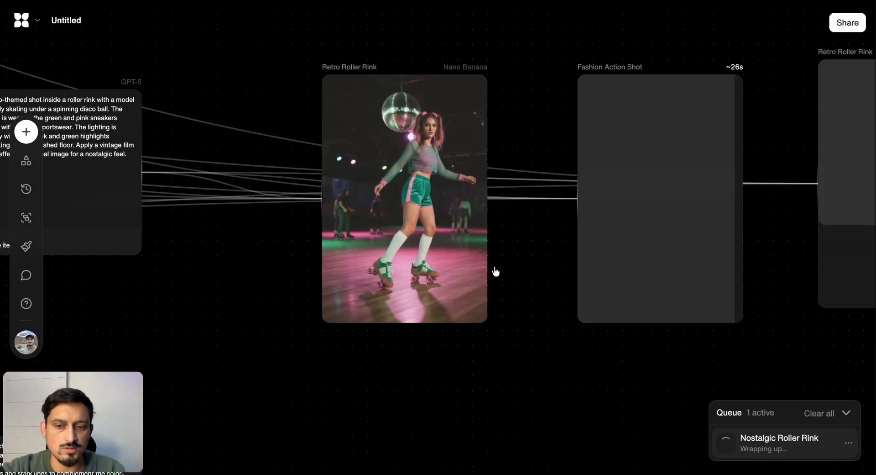
pyautogui.hscroll(10, 495, 272)
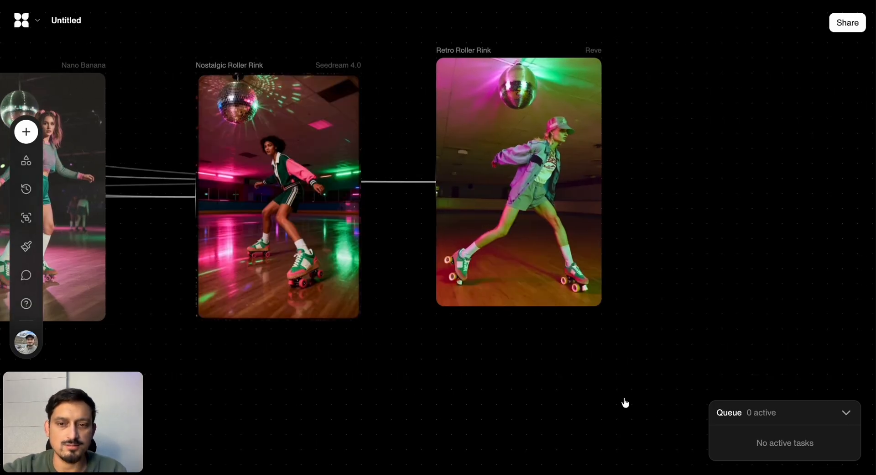
pyautogui.hscroll(-5, 612, 392)
pyautogui.scroll(-4, 611, 393)
pyautogui.scroll(-5, 728, 326)
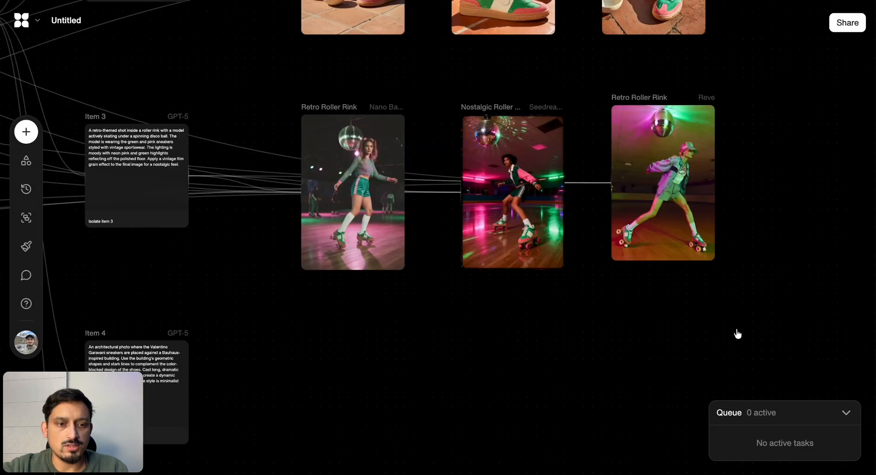
# Duplicate the three Item 3 roller rink image blocks and place the copies in a row beside Item 4
pyautogui.moveTo(736, 333); pyautogui.dragTo(256, 137)
pyautogui.hotkey('ctrl', 'c')
pyautogui.hotkey('ctrl', 'v')
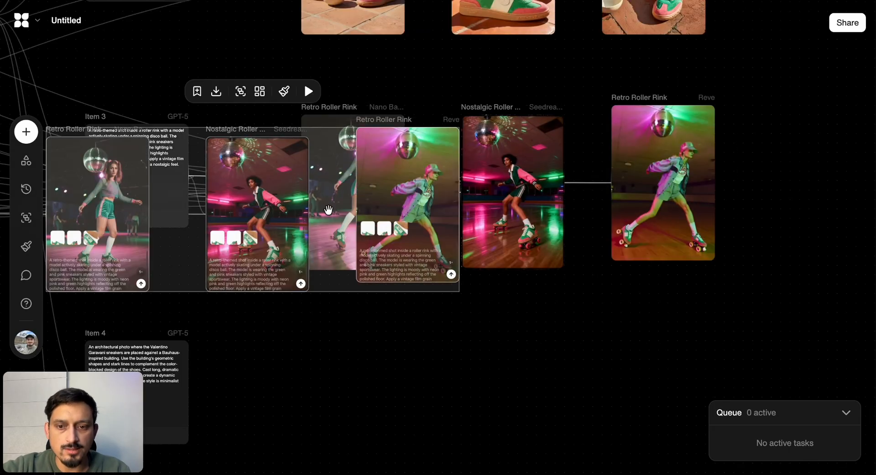
pyautogui.moveTo(271, 219); pyautogui.dragTo(518, 384)
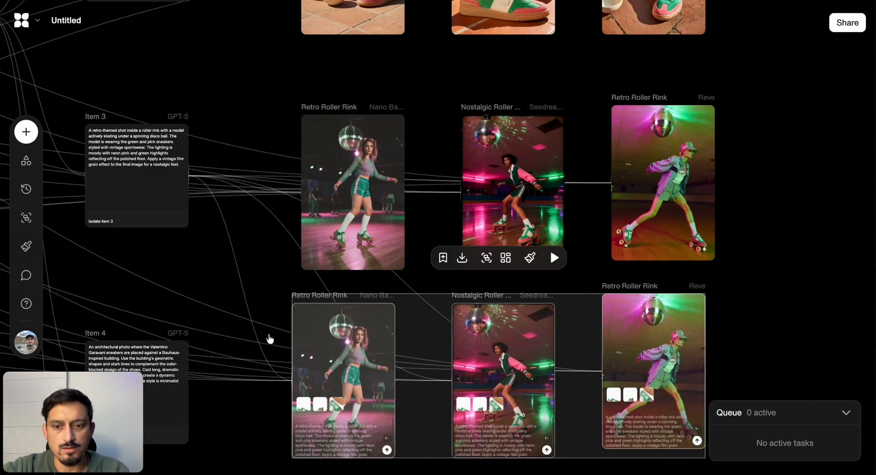
# Switch the copied blocks' prompt connections from Item 3 to Item 4 and run all three together
pyautogui.click(248, 303)
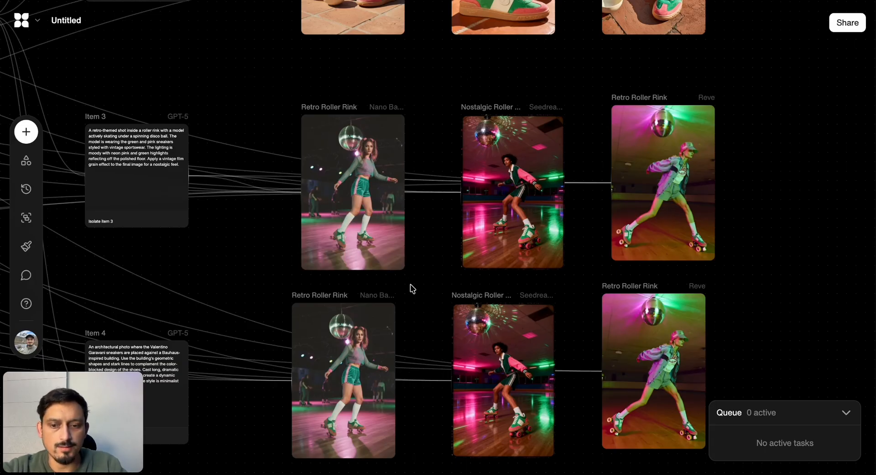
pyautogui.scroll(-5, 411, 290)
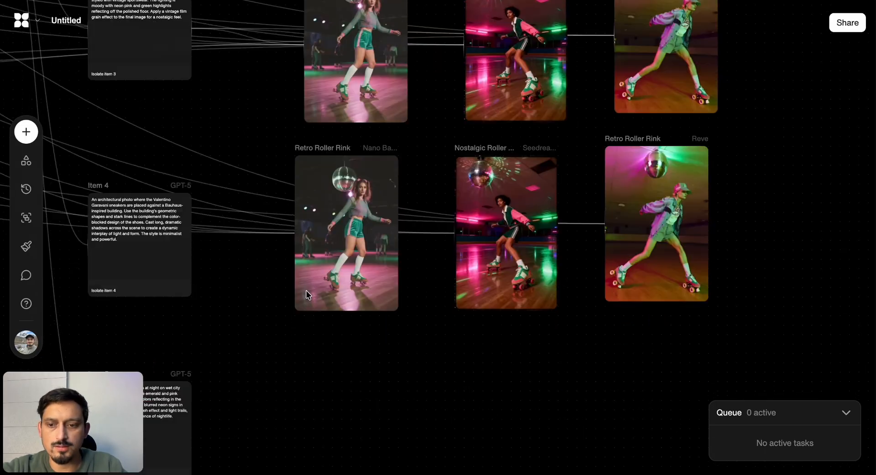
pyautogui.click(200, 247)
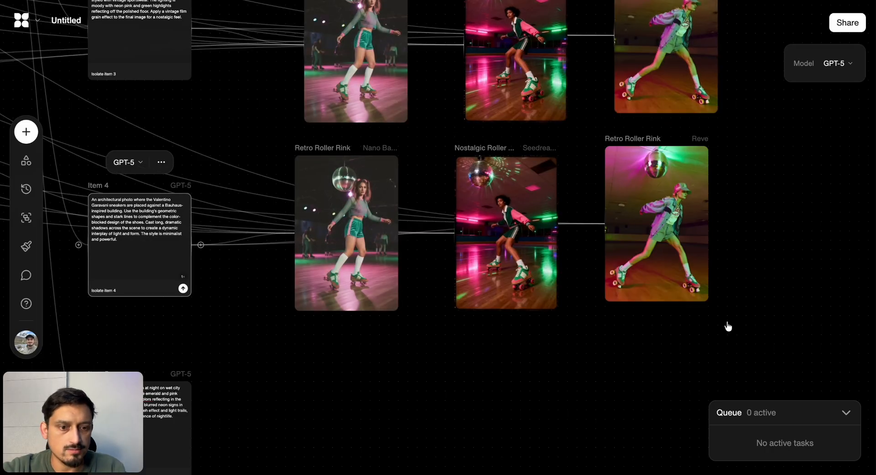
pyautogui.moveTo(727, 327); pyautogui.dragTo(273, 188)
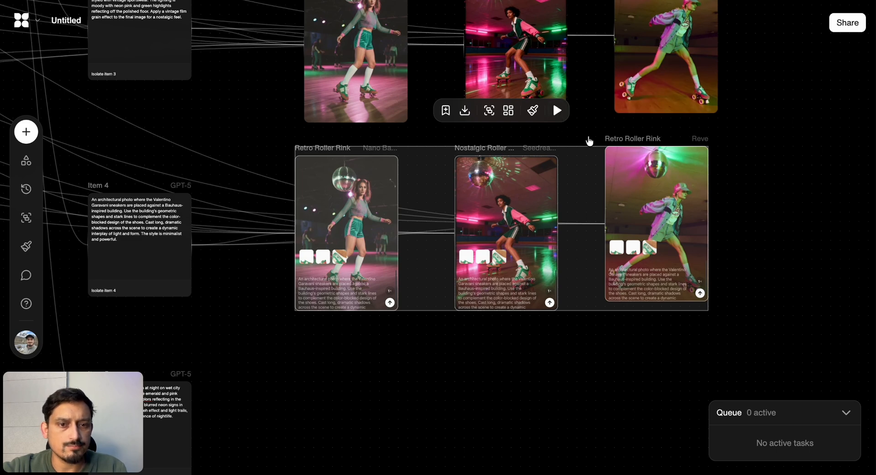
pyautogui.click(556, 112)
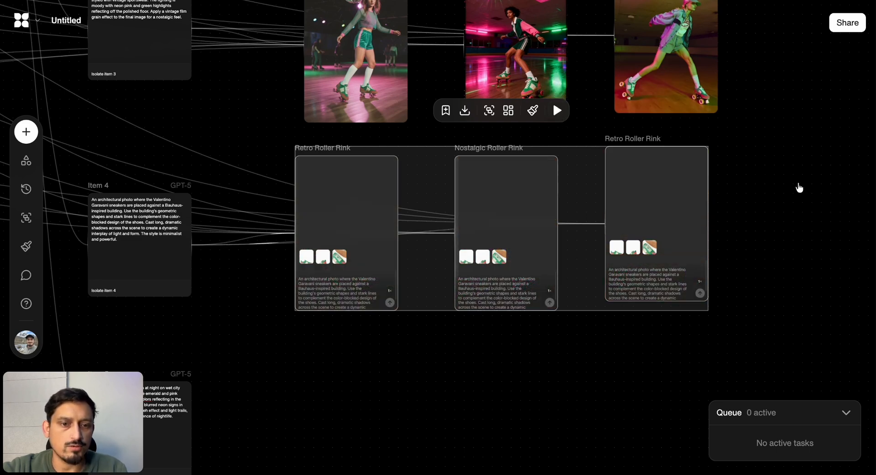
# Duplicate the Item 4 row of Nano Banana, Seedream 4.0 and Reve blocks and place the copies beside Item 5
pyautogui.scroll(-2, 793, 256)
pyautogui.moveTo(778, 264); pyautogui.dragTo(318, 156)
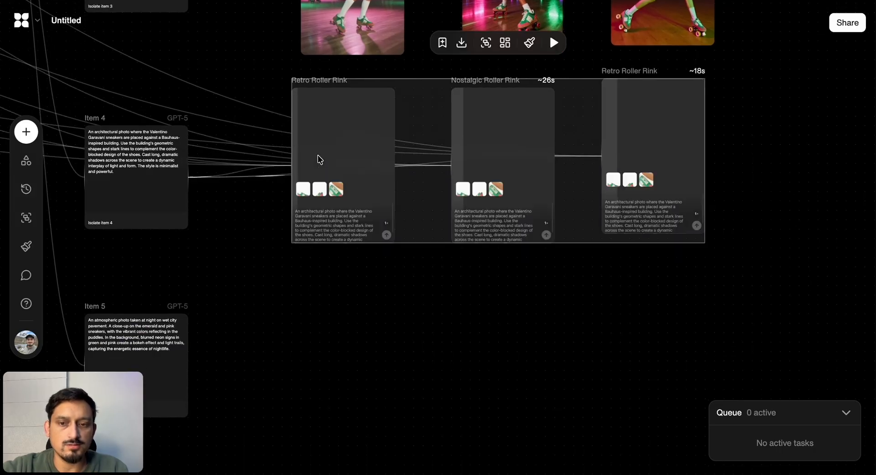
pyautogui.press('super+c')
pyautogui.press('super+v')
pyautogui.moveTo(322, 225); pyautogui.dragTo(502, 390)
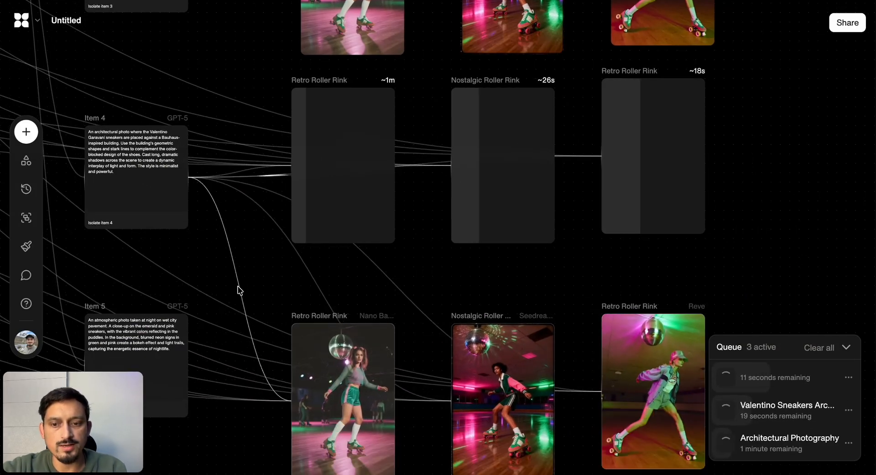
# Replace the newest copies' Item 4 prompt connections with ones from Item 5 and run the three blocks together
pyautogui.click(238, 290)
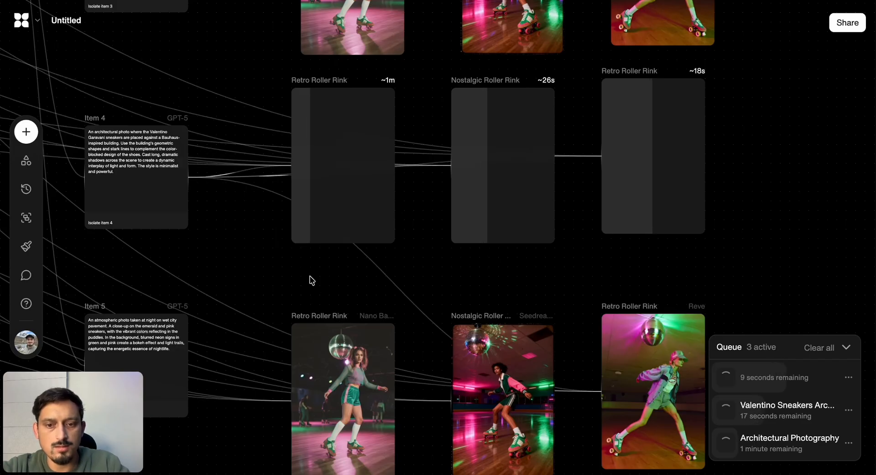
pyautogui.scroll(-5, 403, 281)
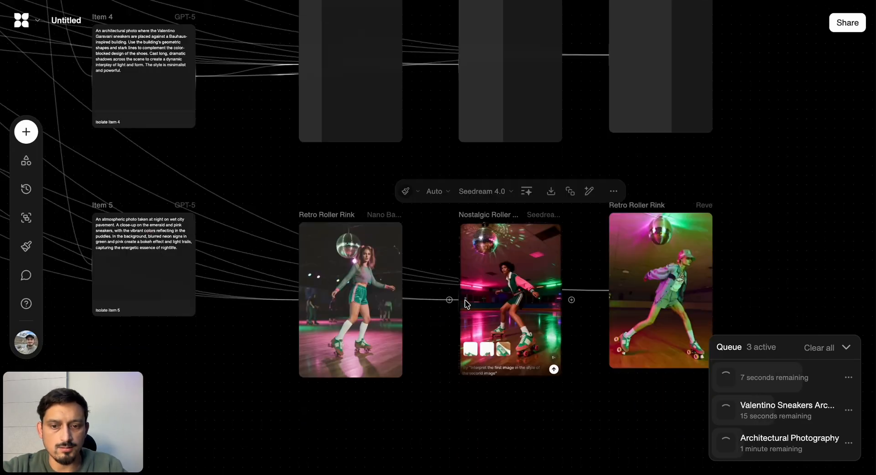
pyautogui.click(203, 194)
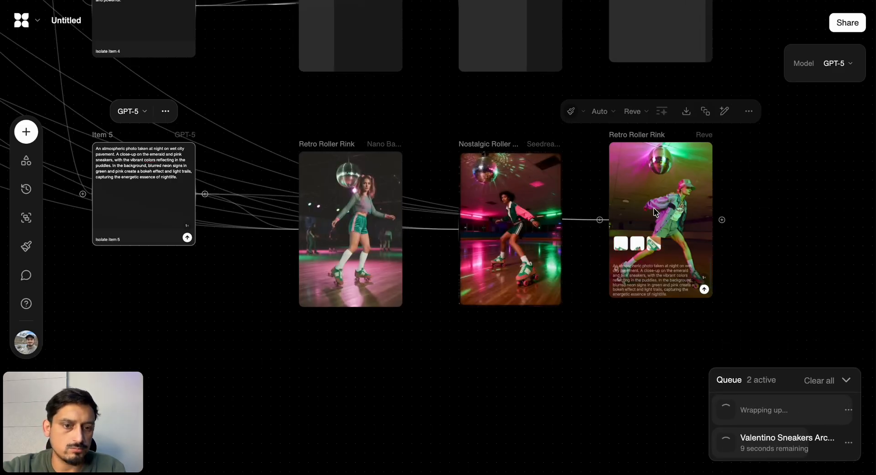
pyautogui.scroll(5, 701, 265)
pyautogui.scroll(-5, 702, 268)
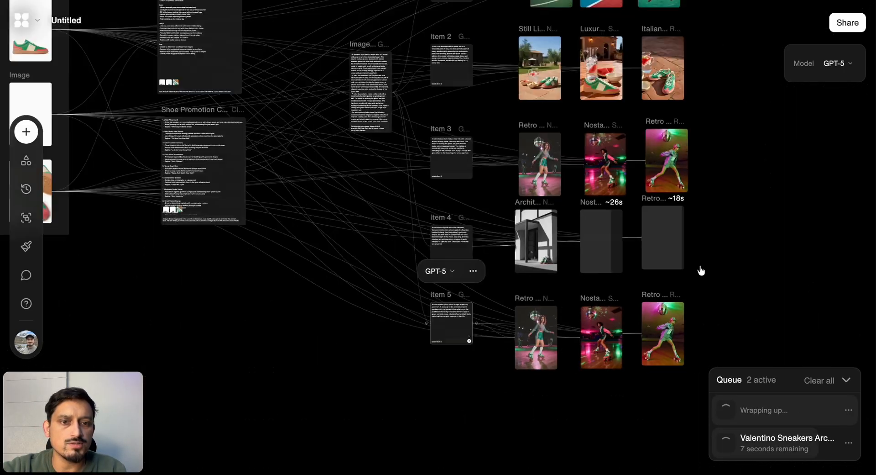
pyautogui.moveTo(682, 391); pyautogui.dragTo(536, 315)
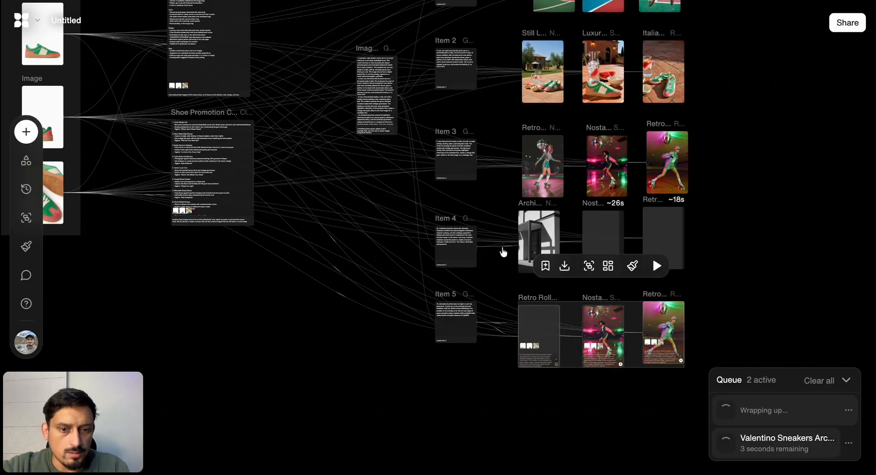
# Examine the Item 4 architectural images from Nano Banana, Seedream 4.0 and Reve, comparing the sneakers' scale, the building and the shadows
pyautogui.scroll(5, 506, 250)
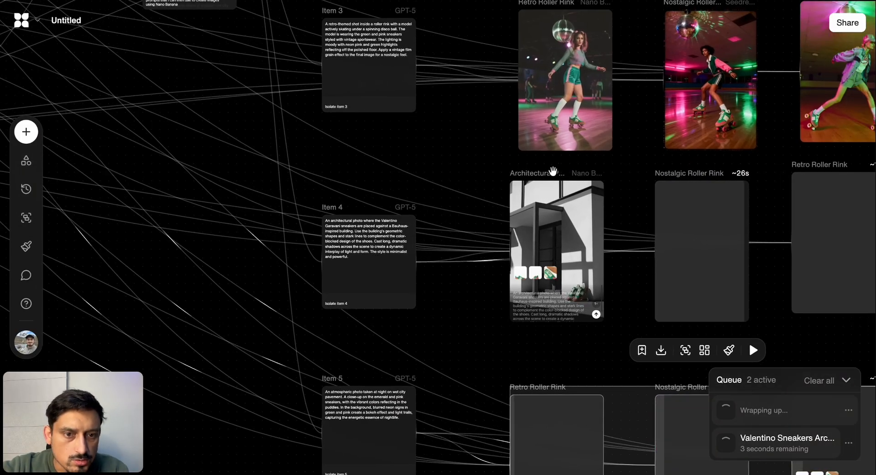
pyautogui.scroll(5, 553, 171)
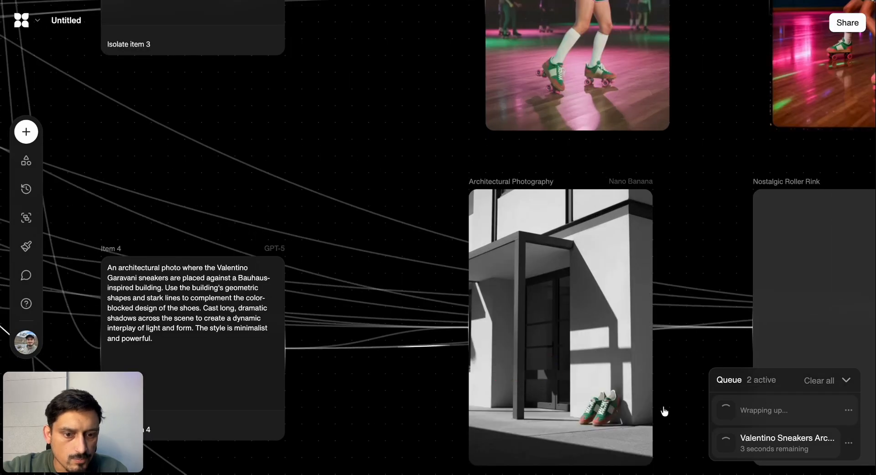
pyautogui.scroll(-3, 647, 398)
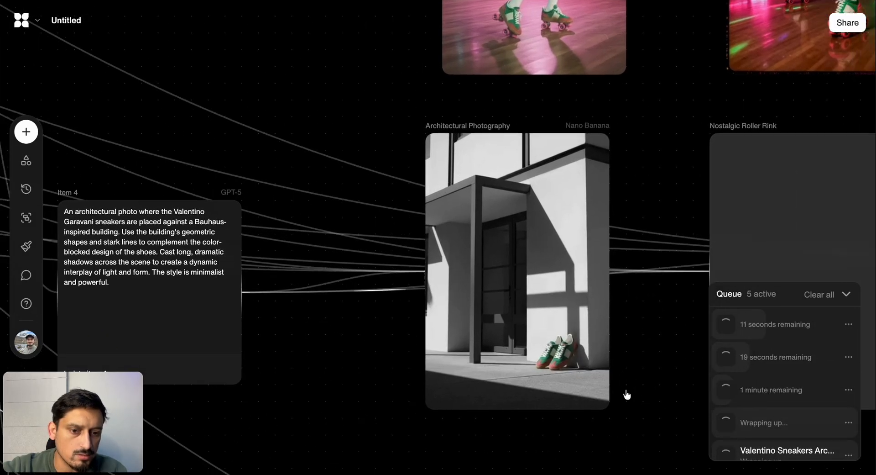
pyautogui.scroll(-2, 590, 363)
pyautogui.scroll(-2, 595, 339)
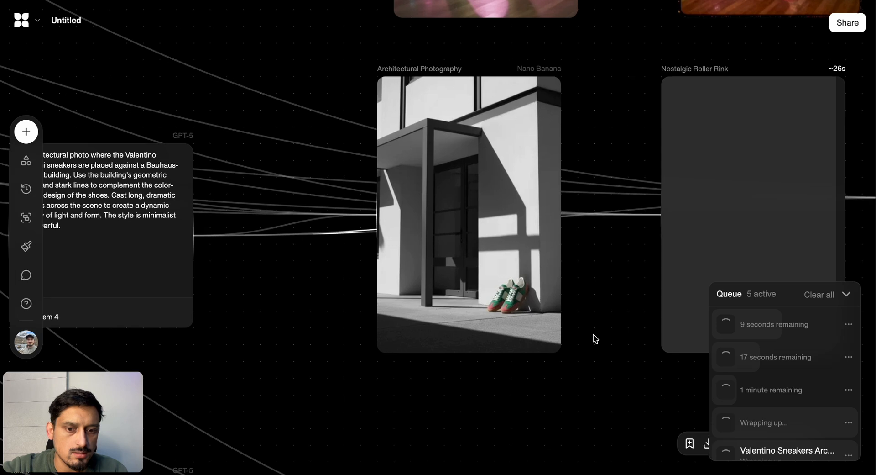
pyautogui.hscroll(5, 593, 337)
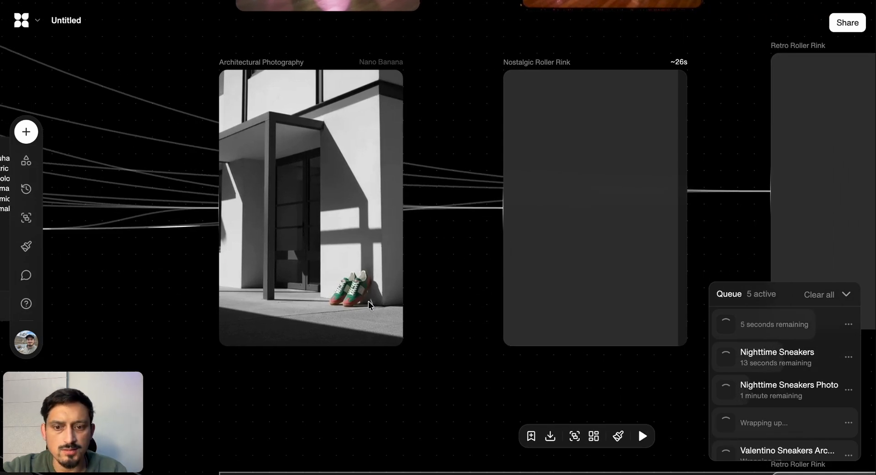
pyautogui.moveTo(325, 249)
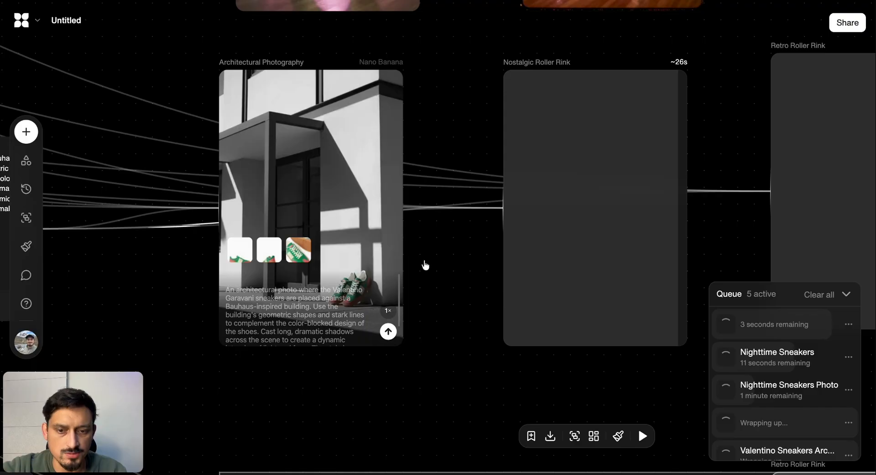
pyautogui.hscroll(5, 440, 245)
pyautogui.scroll(-1, 440, 245)
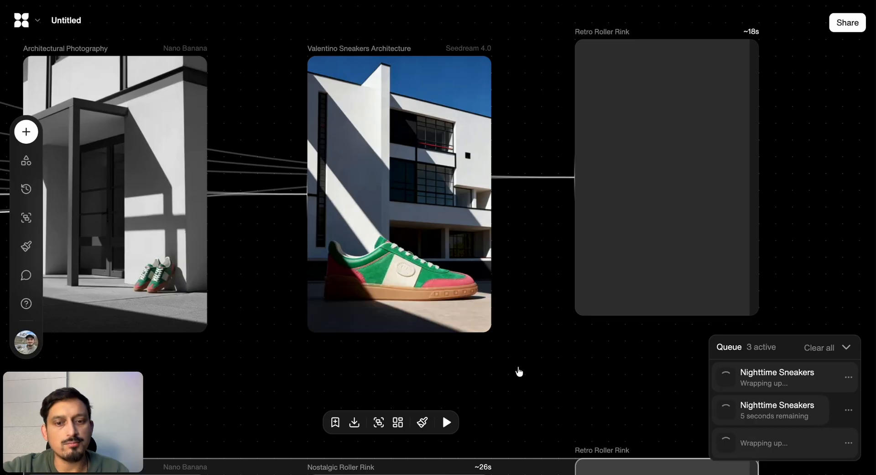
pyautogui.hscroll(5, 519, 371)
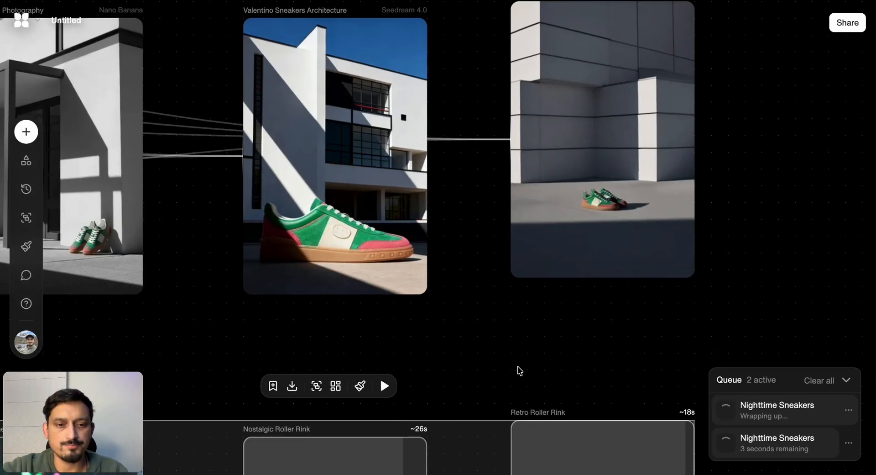
pyautogui.scroll(5, 529, 245)
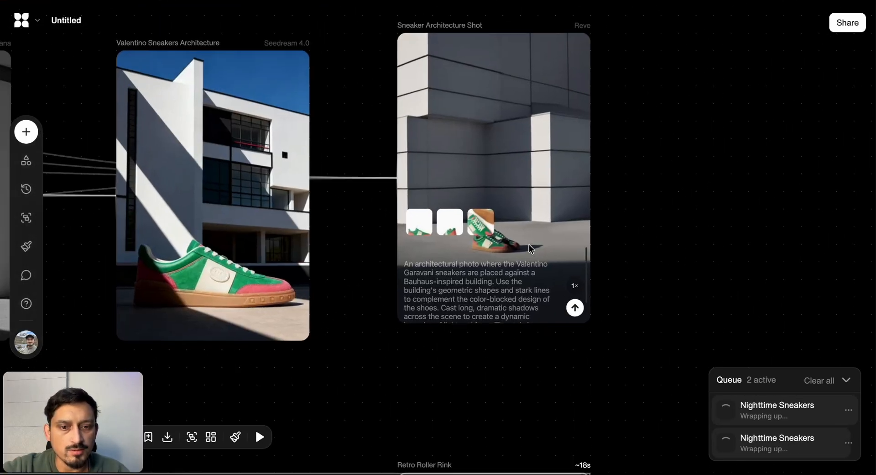
# Examine the Item 5 nighttime images from Nano Banana, Seedream 4.0 and Reve, comparing sneaker detail, neon signs and puddle reflections
pyautogui.scroll(-6, 529, 244)
pyautogui.scroll(-3, 529, 245)
pyautogui.scroll(-4, 529, 246)
pyautogui.hscroll(-3, 529, 247)
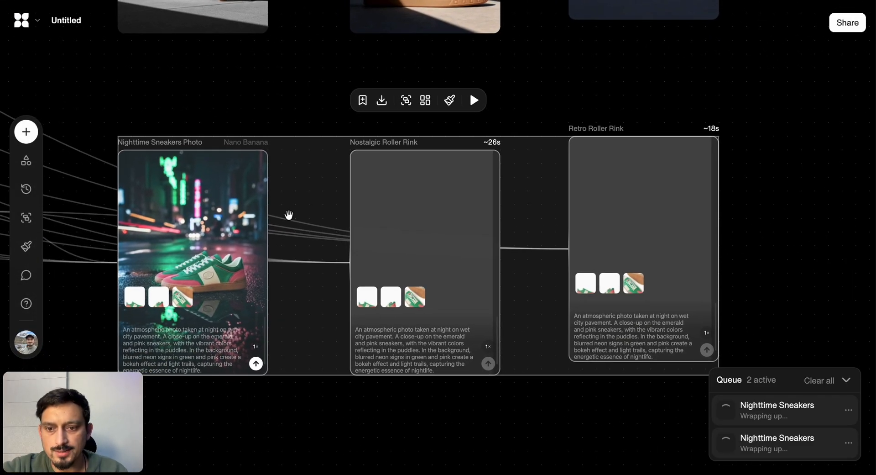
pyautogui.click(292, 432)
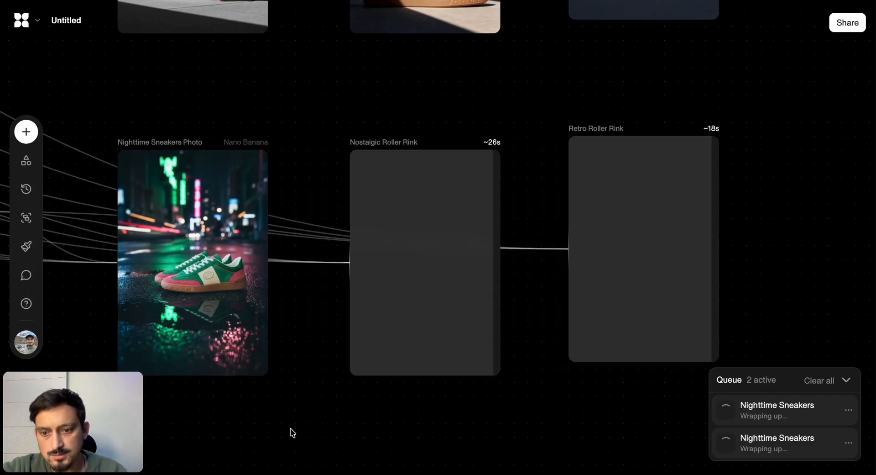
pyautogui.hscroll(3, 347, 371)
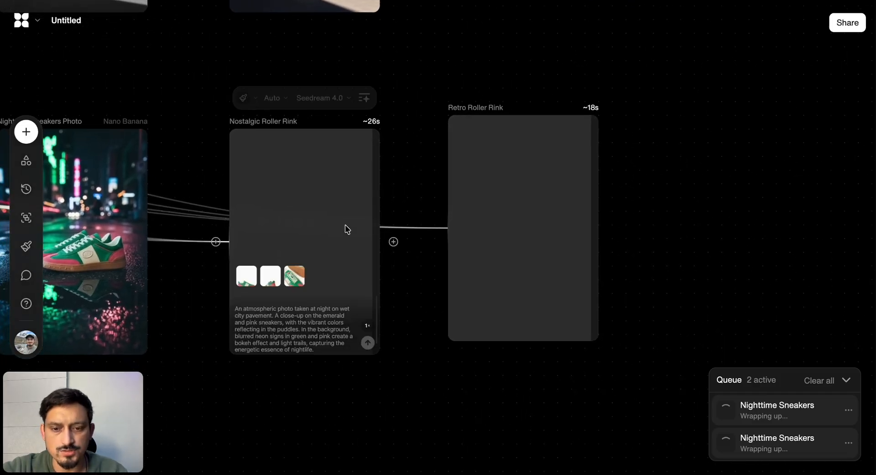
pyautogui.moveTo(496, 273)
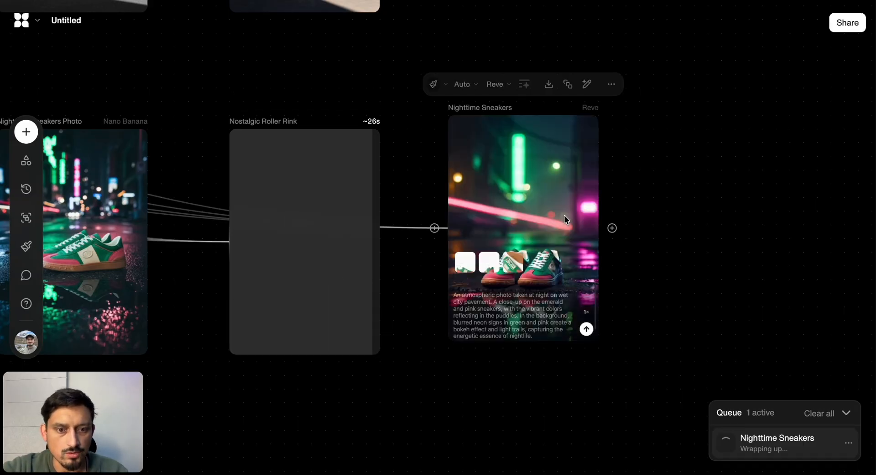
pyautogui.scroll(5, 562, 223)
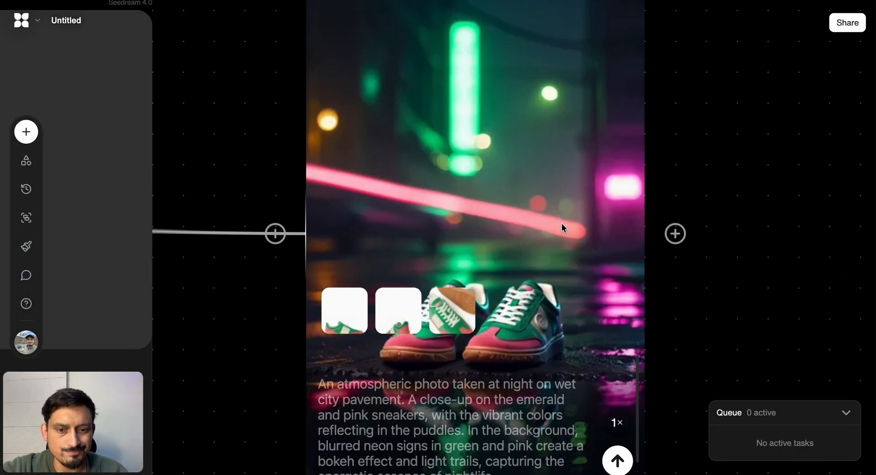
pyautogui.scroll(-5, 563, 223)
pyautogui.click(357, 277)
pyautogui.scroll(5, 358, 278)
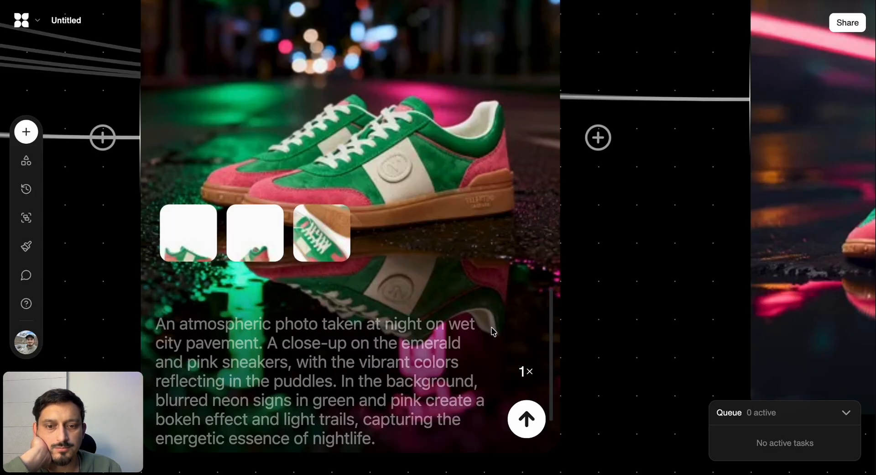
pyautogui.scroll(-5, 541, 269)
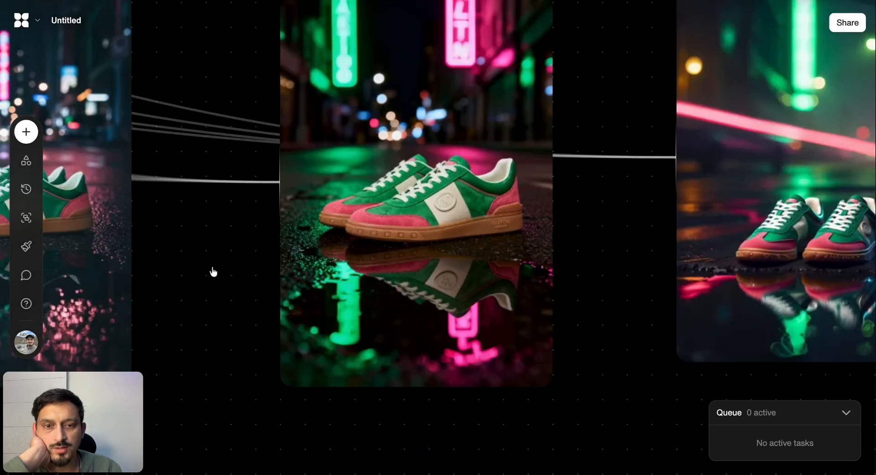
pyautogui.hscroll(-2, 213, 271)
pyautogui.scroll(-5, 212, 272)
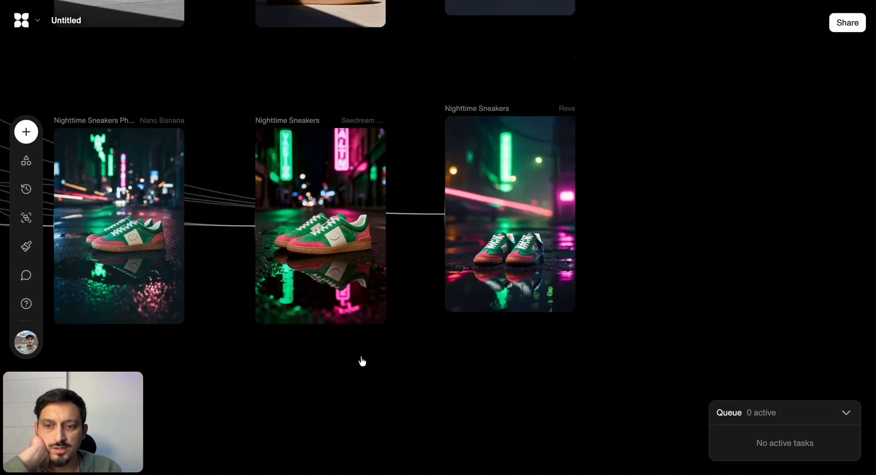
# Review the whole workflow from the shoe images to the five prompt rows, comparing the models' results across the rows
pyautogui.scroll(-10, 363, 361)
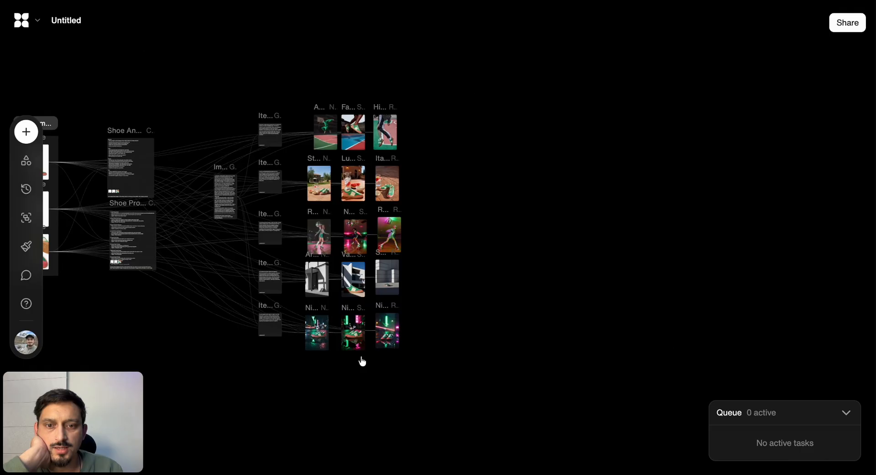
pyautogui.hscroll(-4, 362, 361)
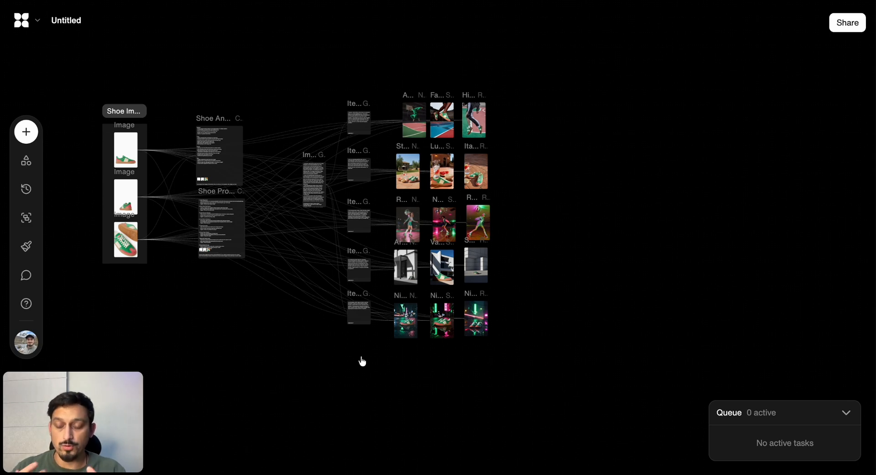
pyautogui.scroll(3, 362, 146)
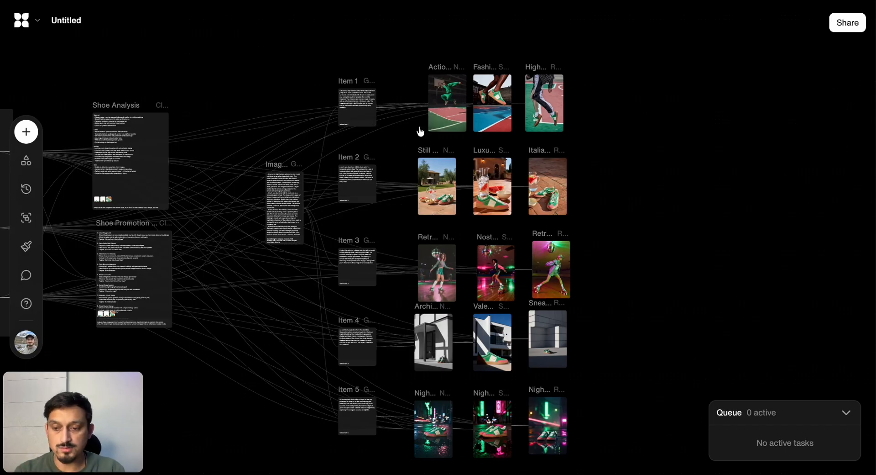
pyautogui.scroll(5, 475, 167)
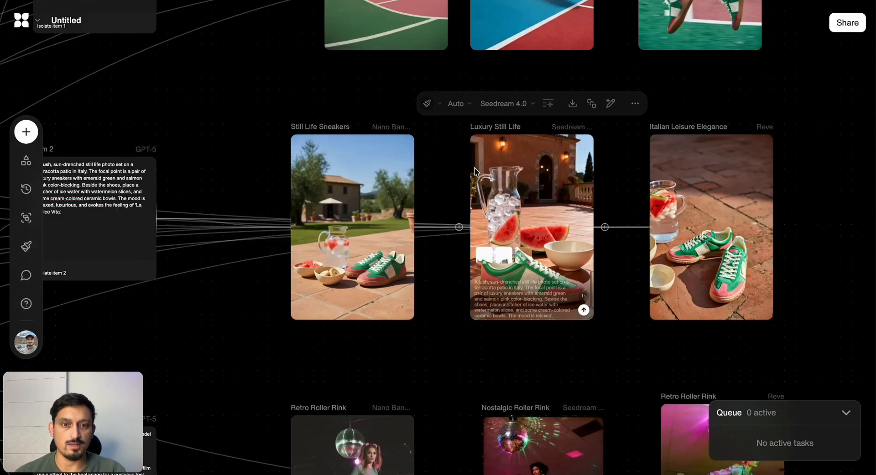
pyautogui.scroll(5, 475, 167)
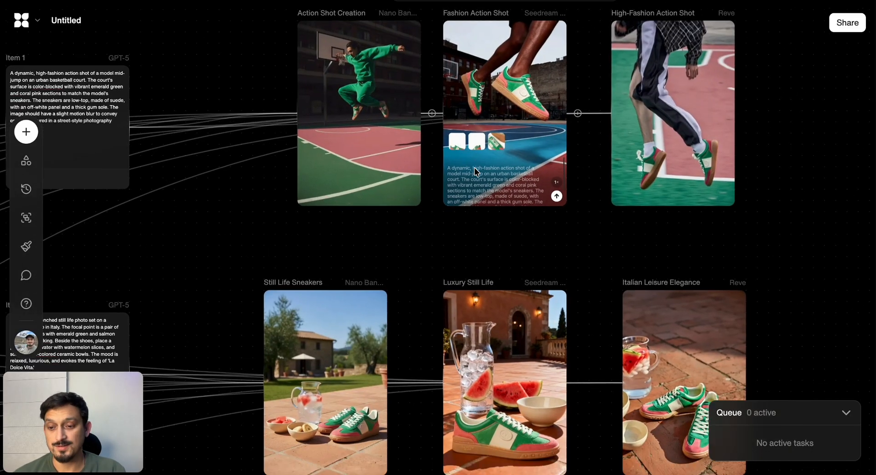
pyautogui.scroll(-5, 474, 171)
pyautogui.scroll(-3, 476, 172)
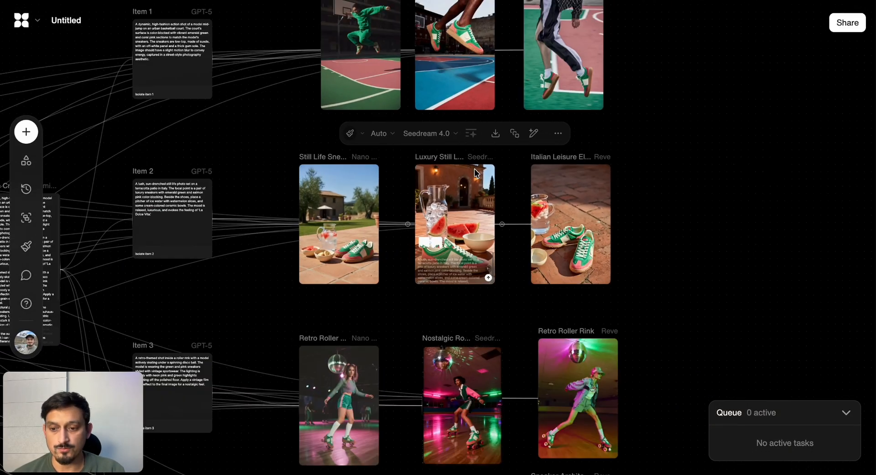
pyautogui.scroll(-5, 475, 168)
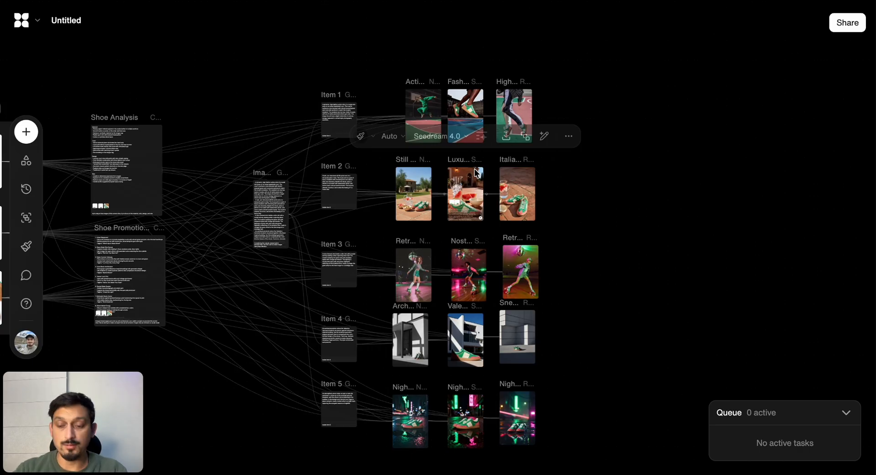